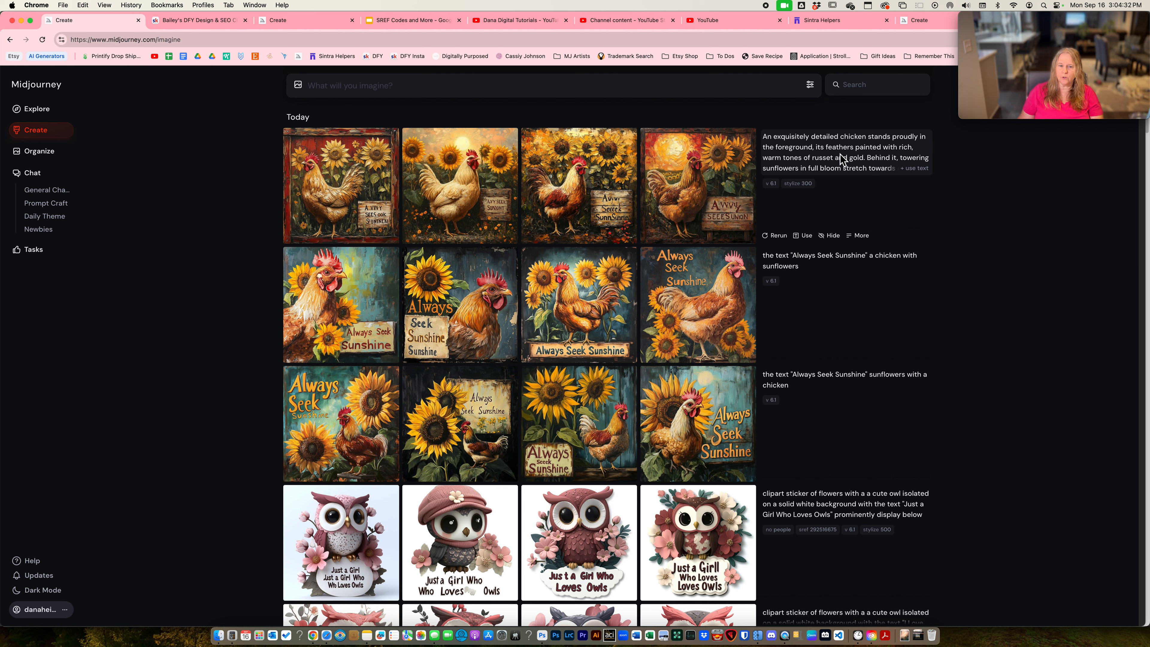
click(822, 155)
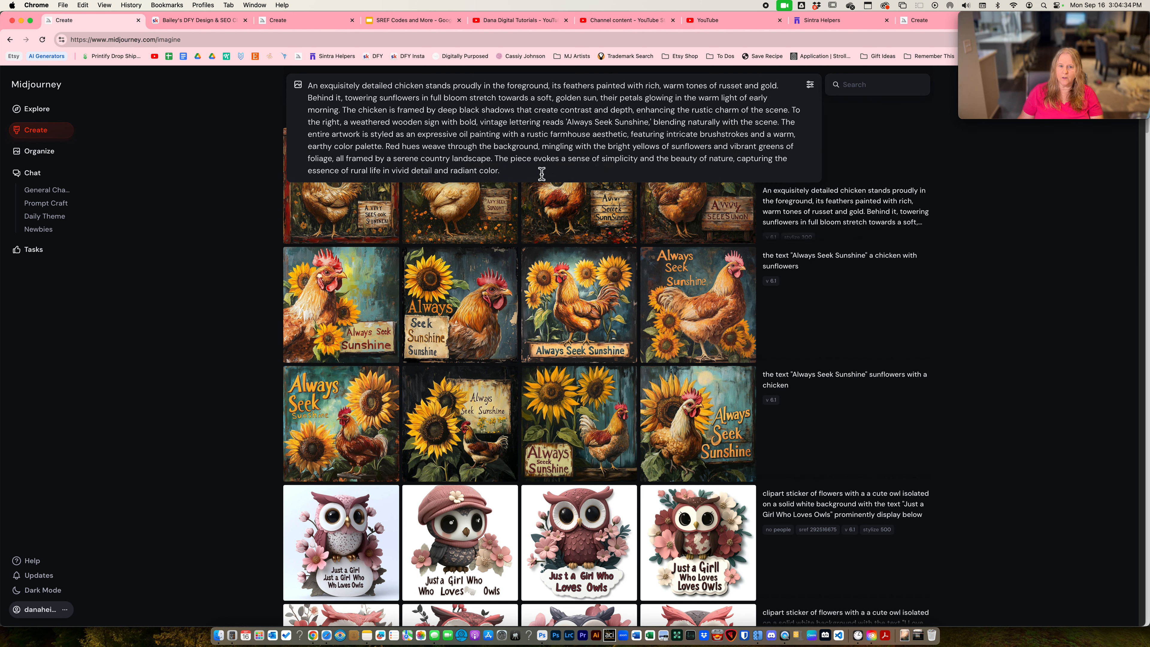
drag(542, 174, 296, 66)
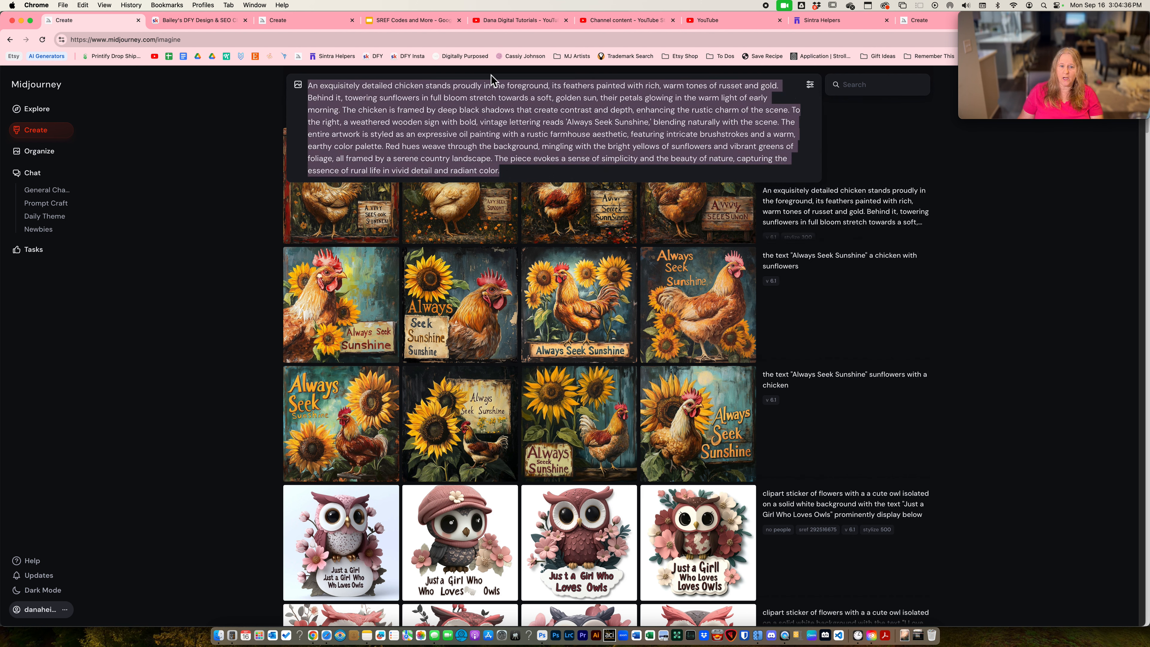
key(BackSpace)
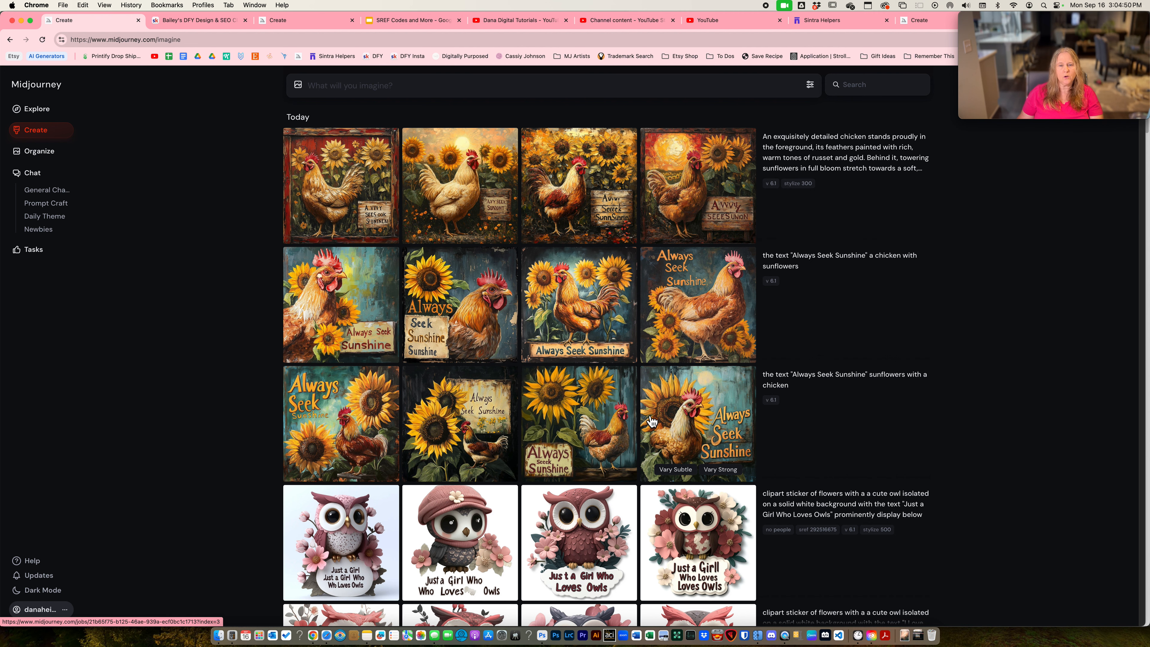
- Open the "sunflowers with a chicken" image whose sign misspells "Seek" as "Seeek" in the image editor
click(704, 421)
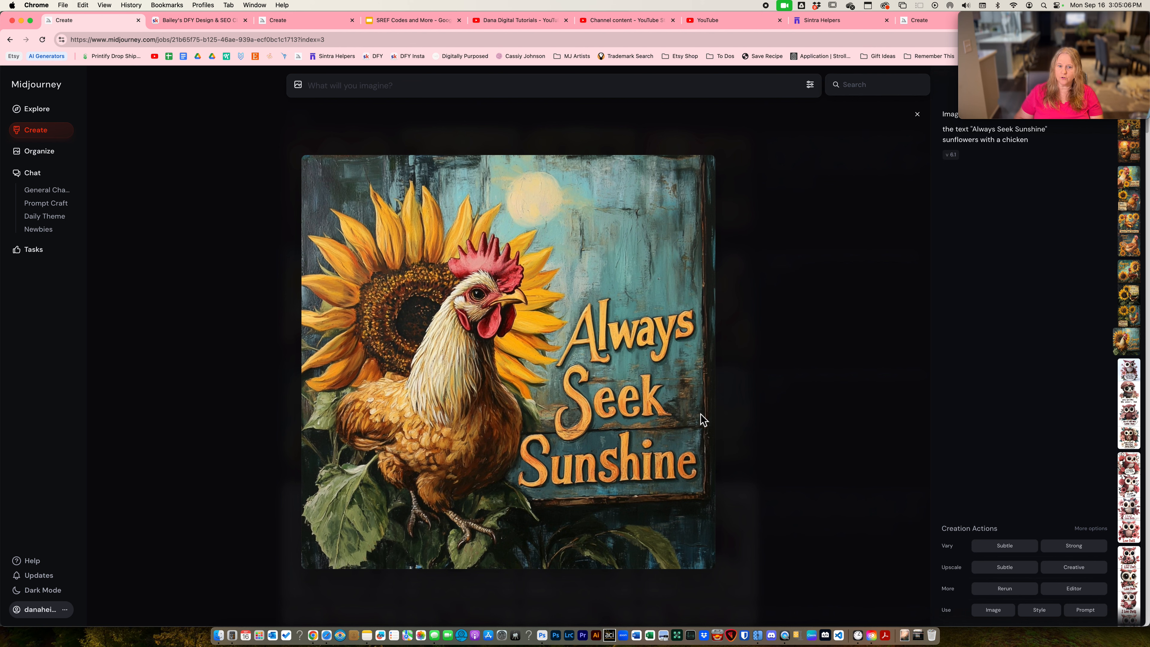
key(Left)
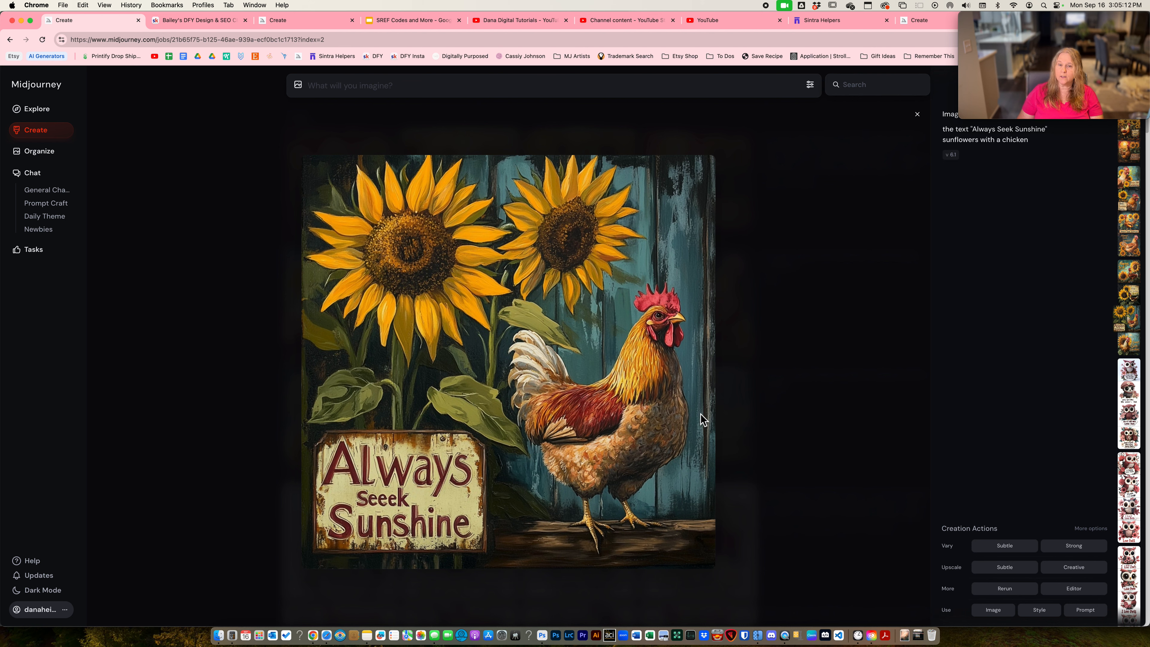
key(Right)
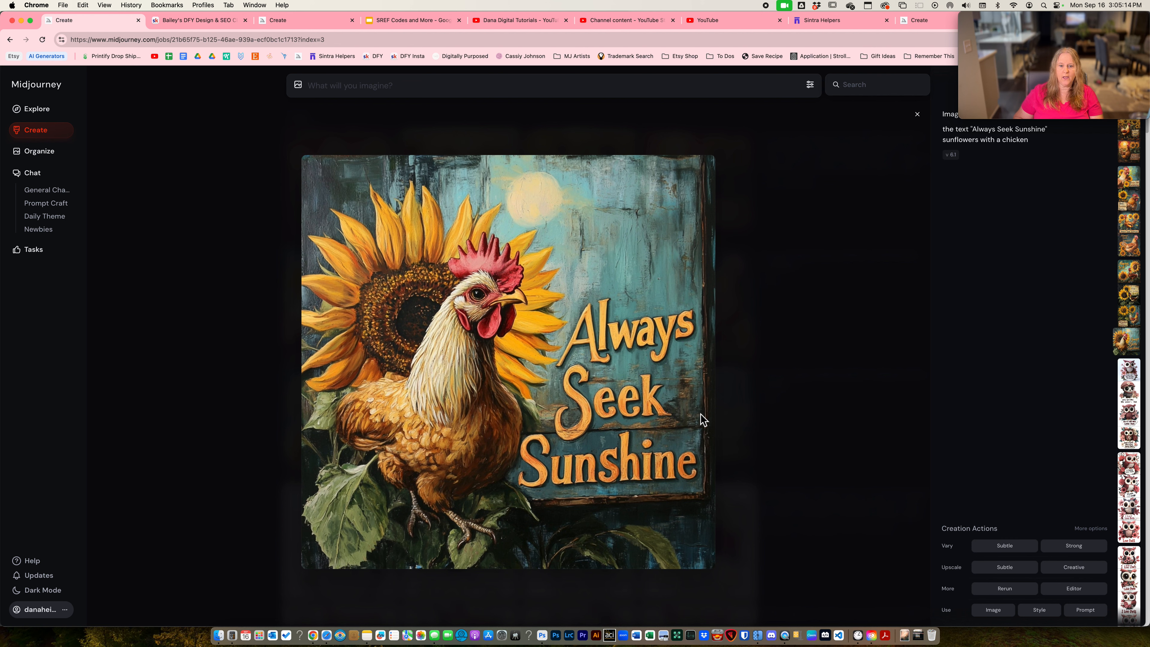
key(Left)
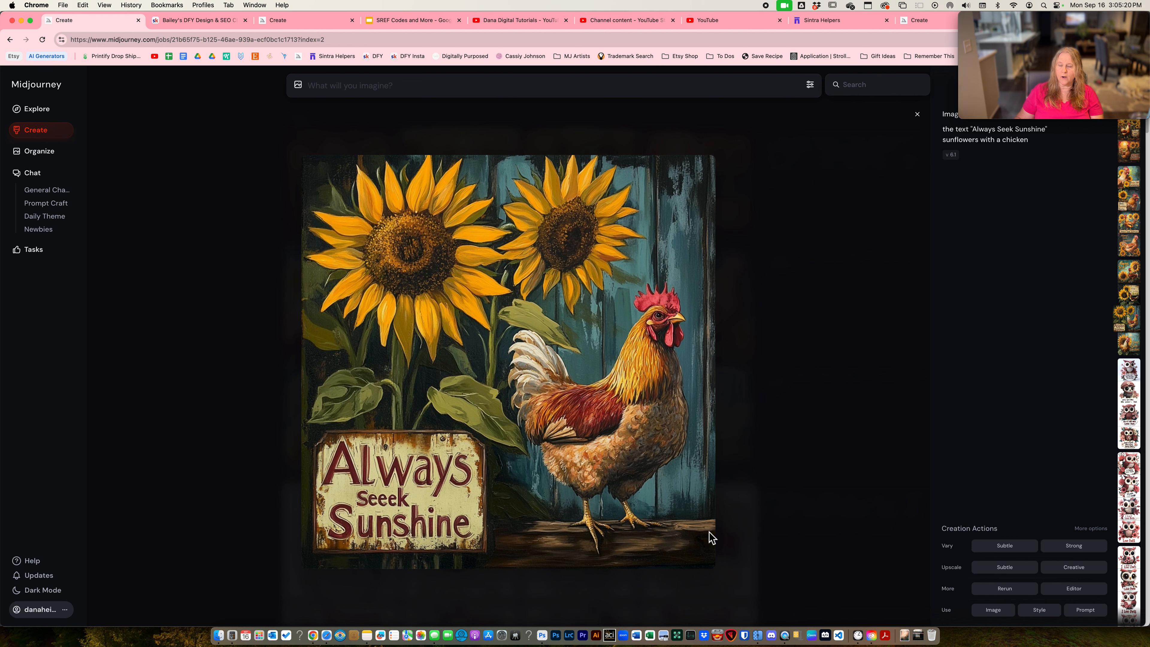
click(1079, 592)
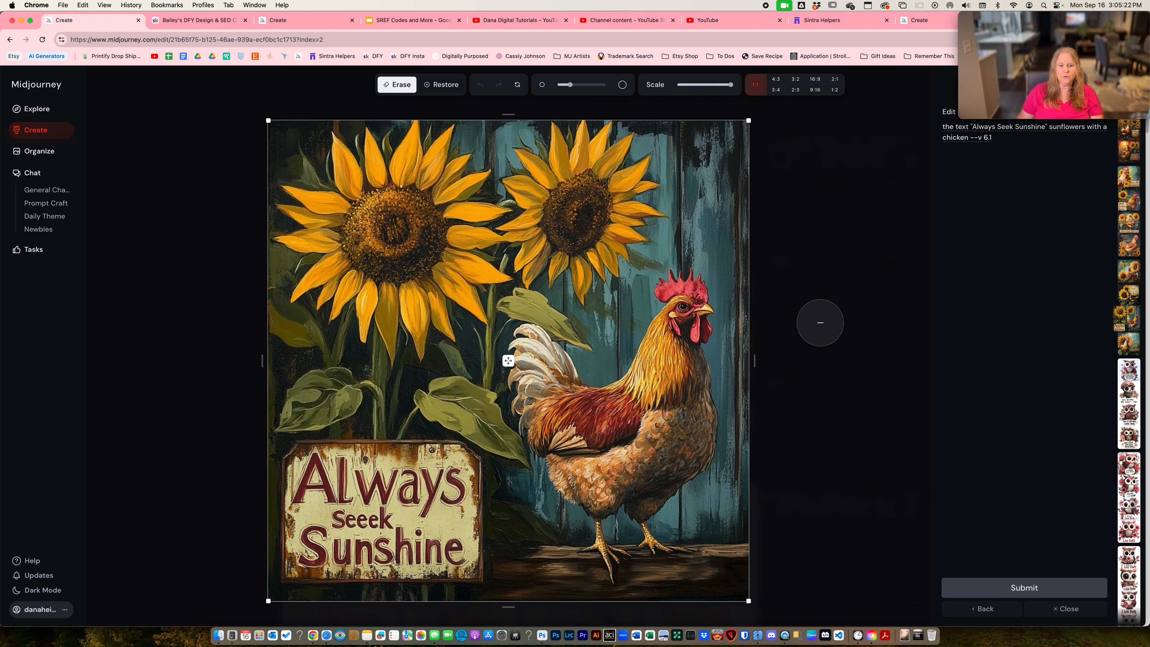
- Erase the misspelled "Seeek" on the sign with a small brush, restoring its first letter, and submit the edit
scroll(331, 476, down, 3)
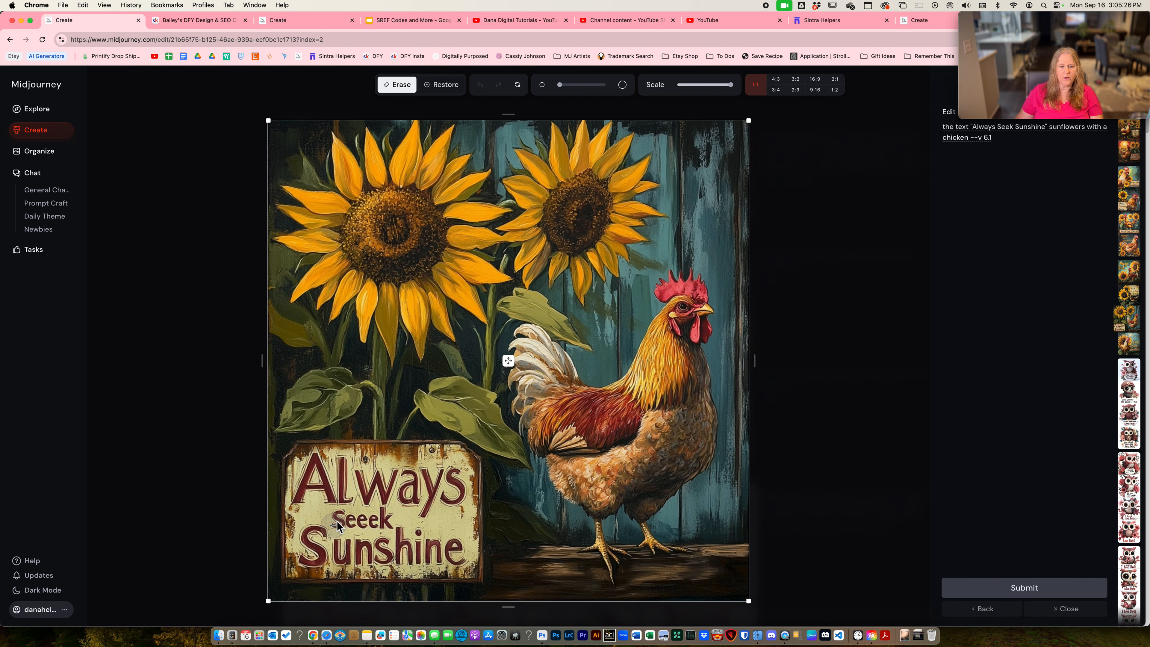
drag(338, 520, 368, 523)
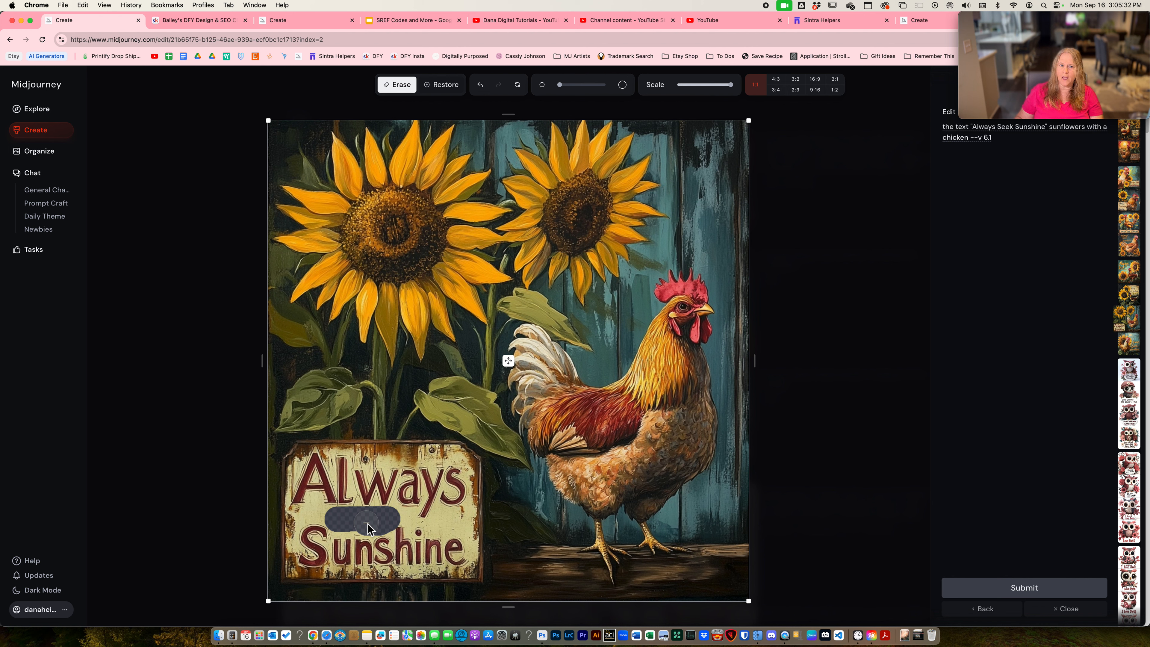
click(438, 85)
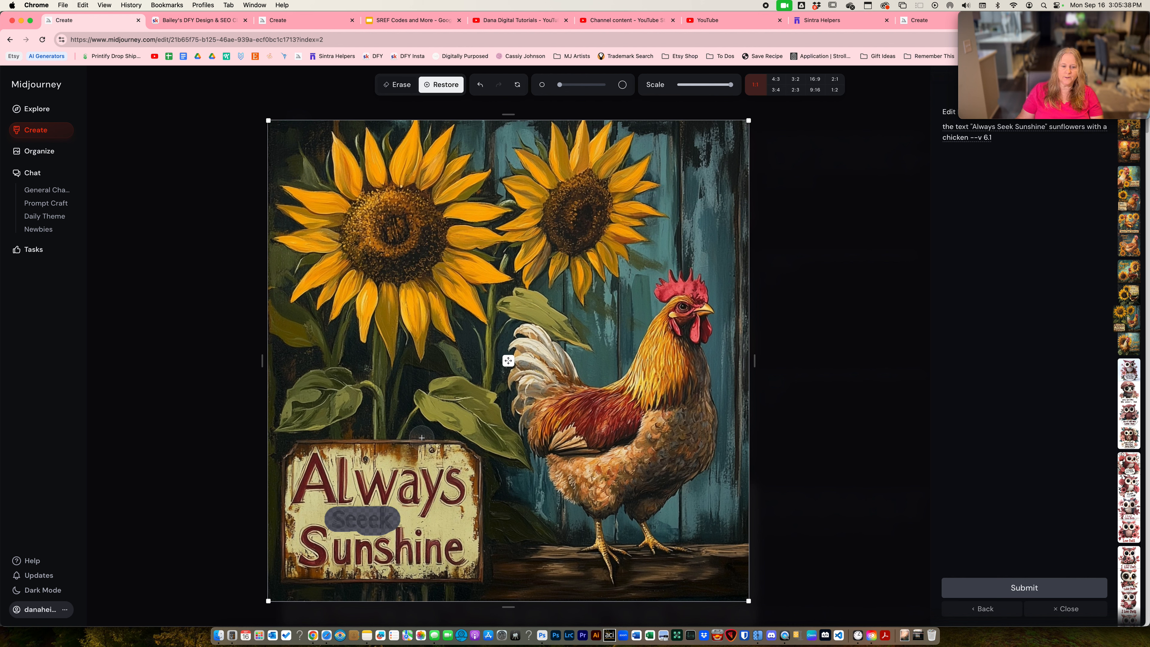
drag(330, 512, 329, 508)
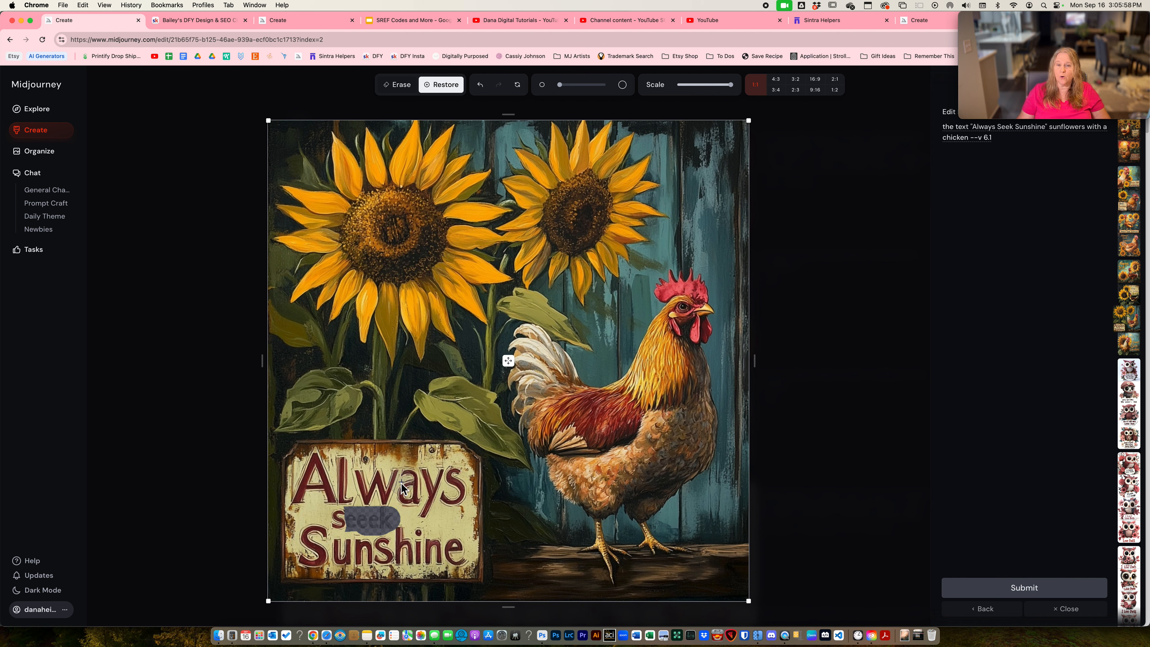
click(1016, 591)
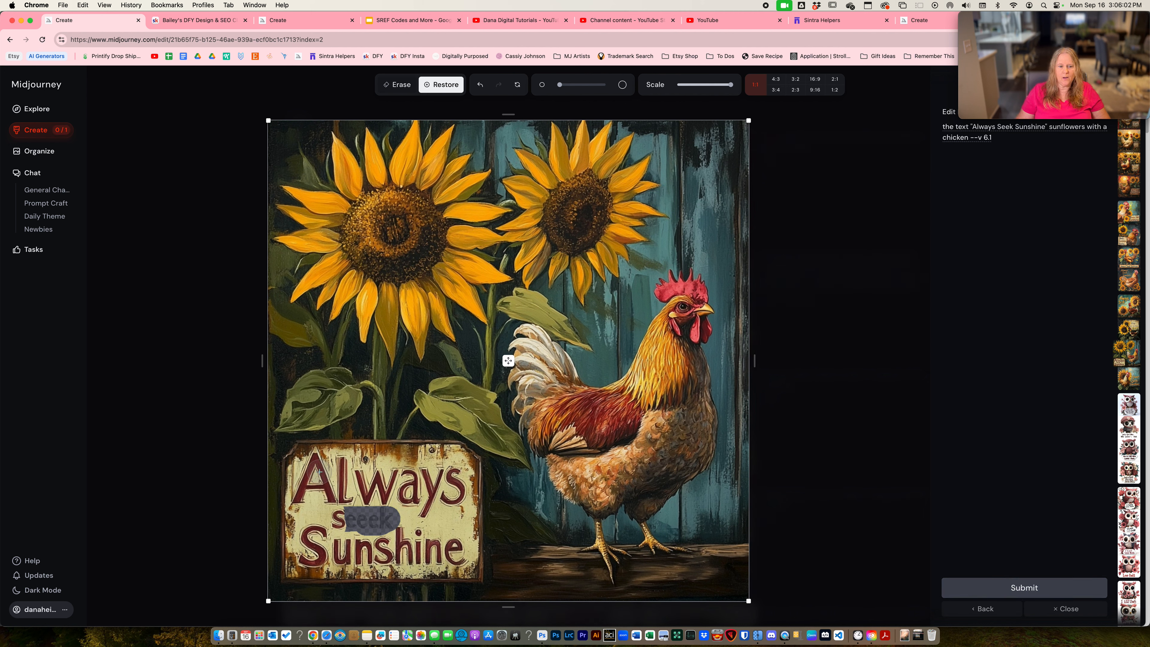
- Erase the sign's entire lettered face with a larger brush, leaving only its outer border
click(398, 85)
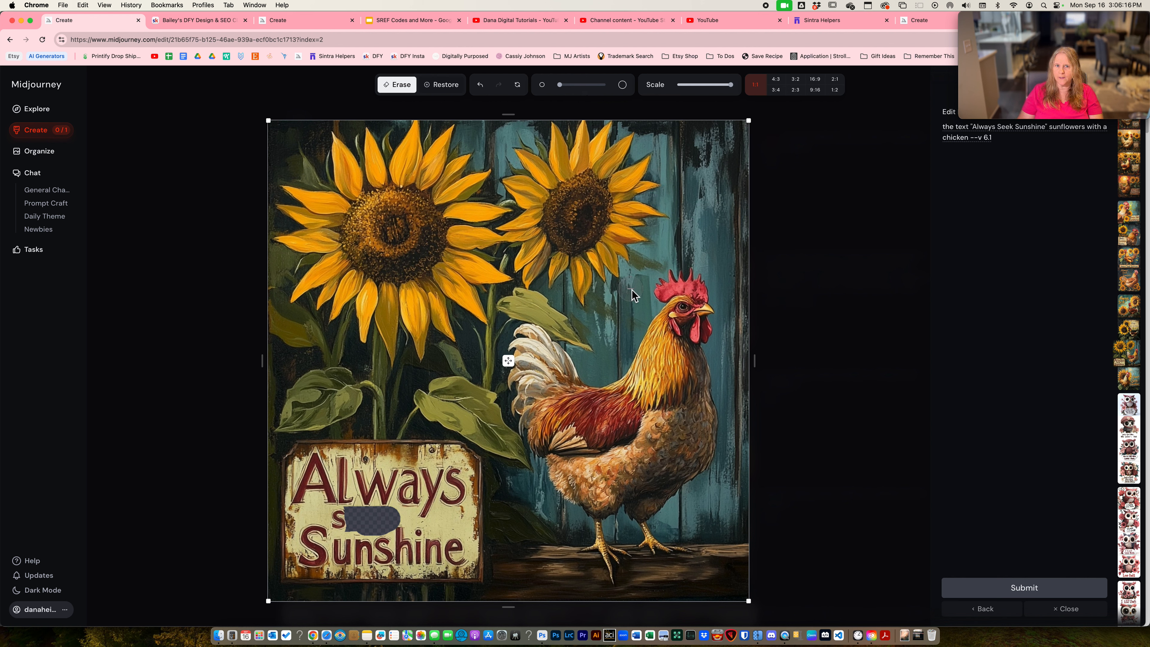
scroll(350, 488, up, 3)
scroll(351, 488, up, 2)
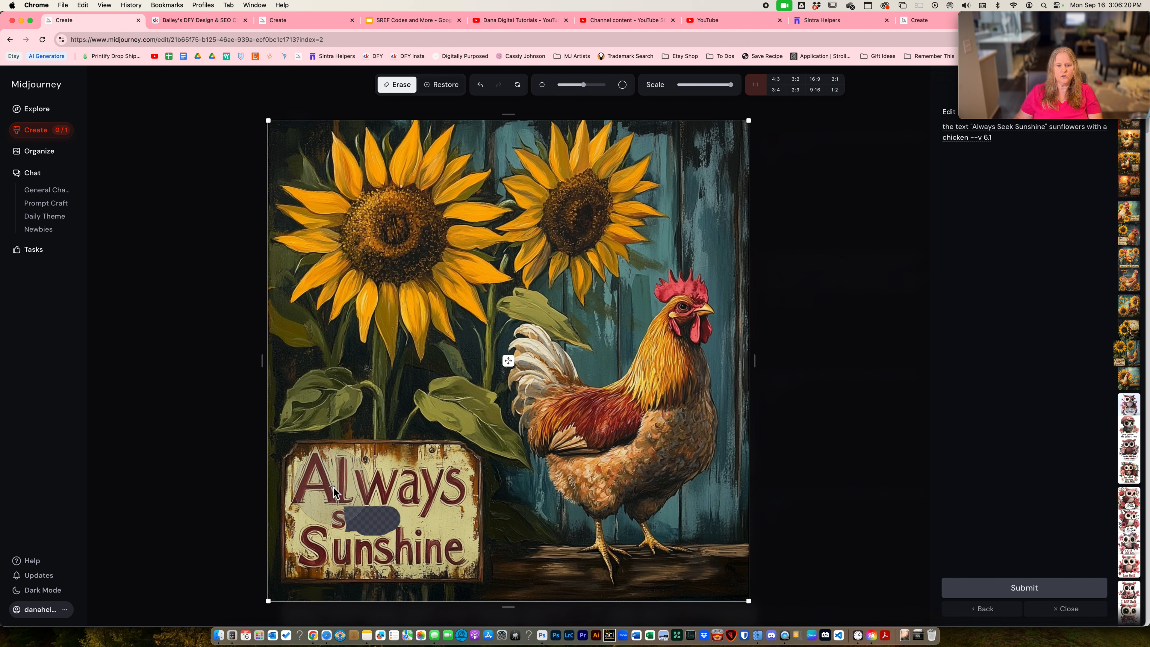
click(326, 481)
mouse_move(325, 482)
mouse_down()
mouse_move(318, 543)
mouse_move(441, 548)
mouse_move(442, 488)
mouse_move(409, 501)
mouse_move(382, 493)
mouse_move(392, 485)
mouse_move(361, 485)
mouse_up()
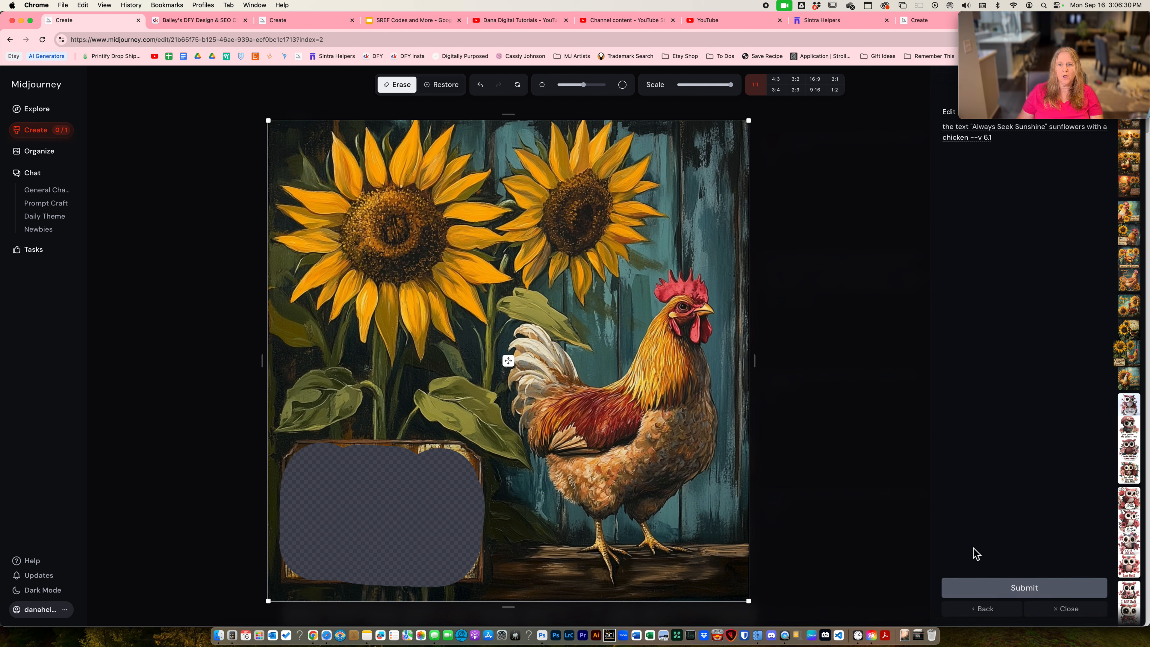
scroll(874, 202, up, 3)
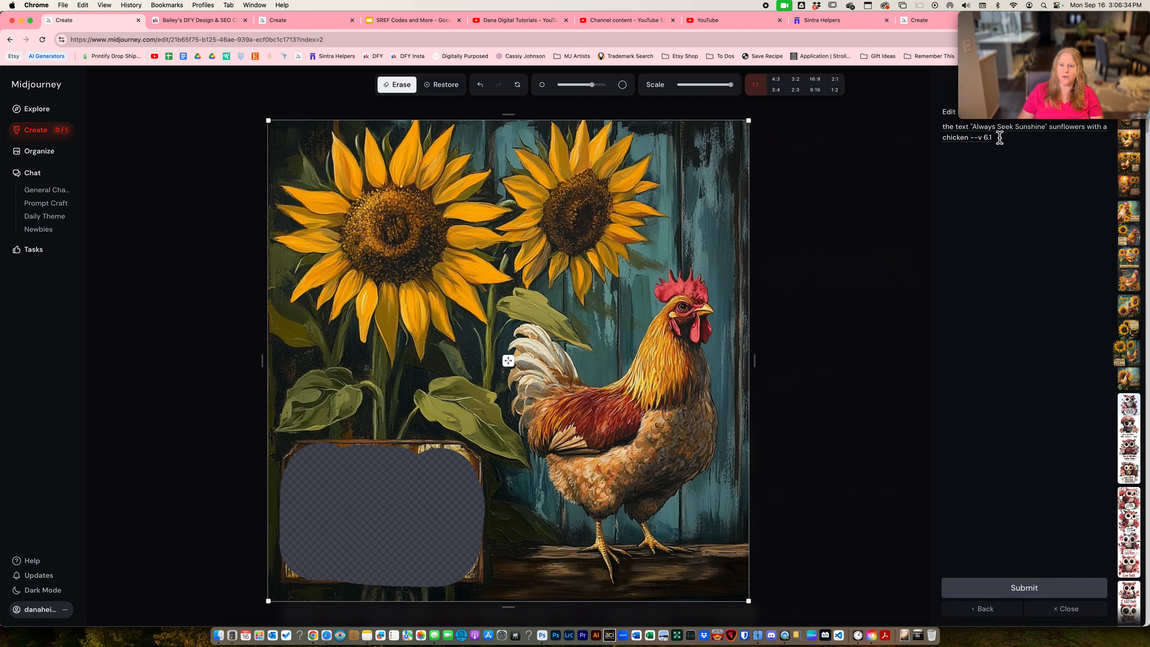
- Submit the edit with the whole sign face erased and return to the image view
mouse_move(999, 25)
mouse_move(999, 24)
mouse_down()
mouse_move(1149, 45)
mouse_move(1057, 19)
mouse_move(999, 18)
mouse_up()
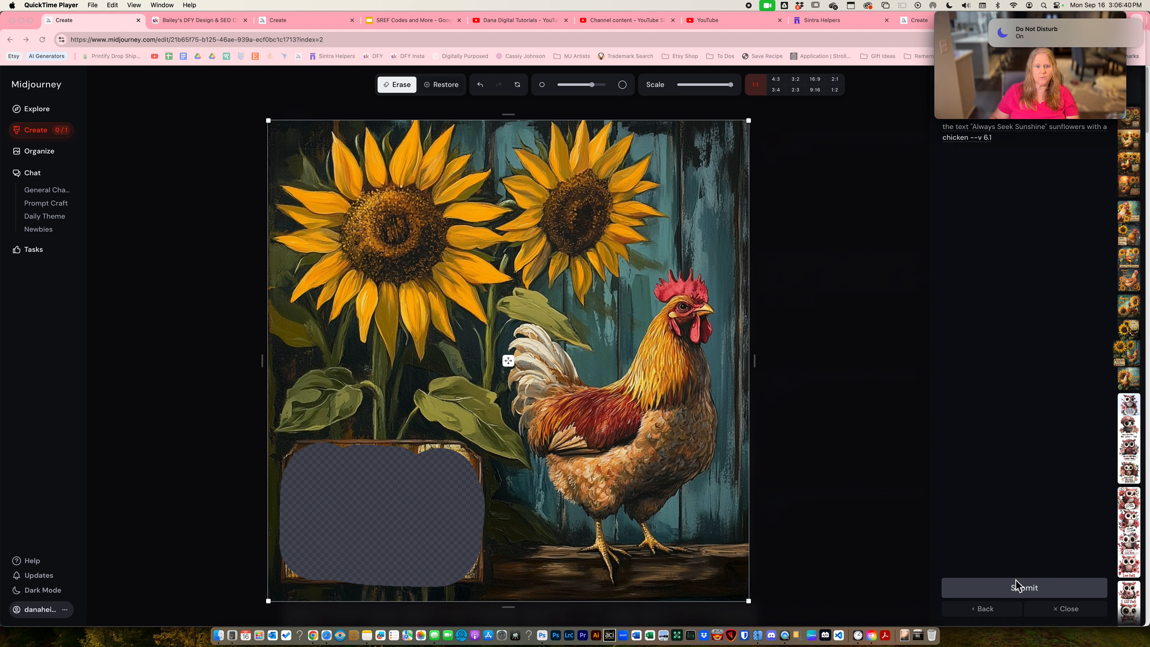
click(1012, 590)
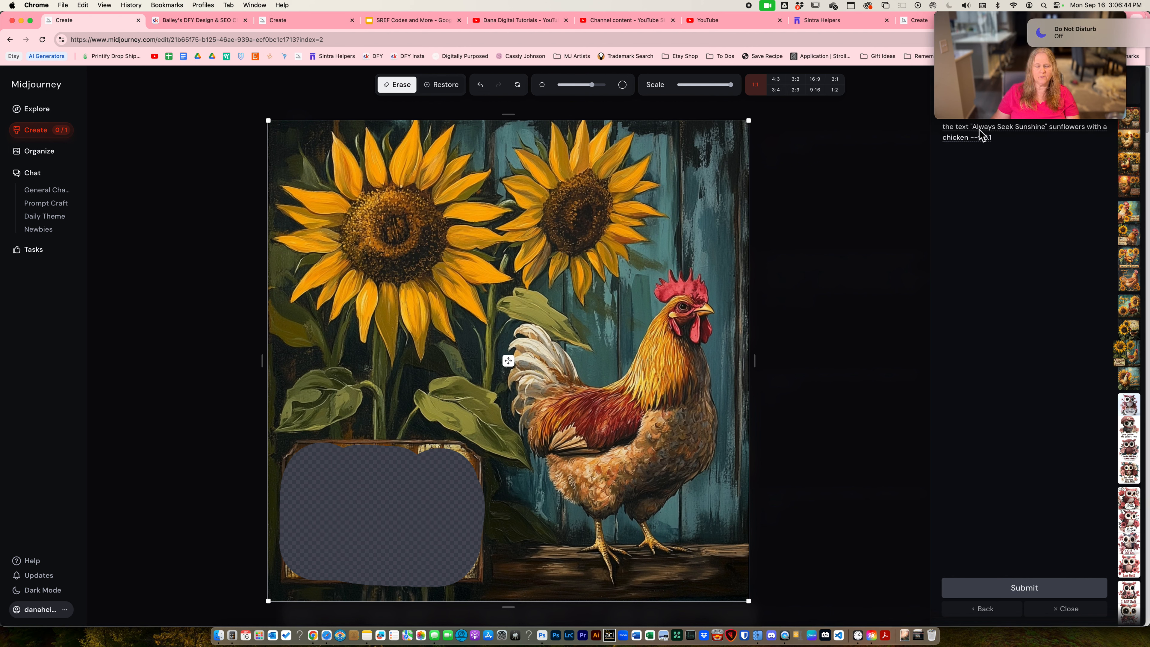
click(1019, 589)
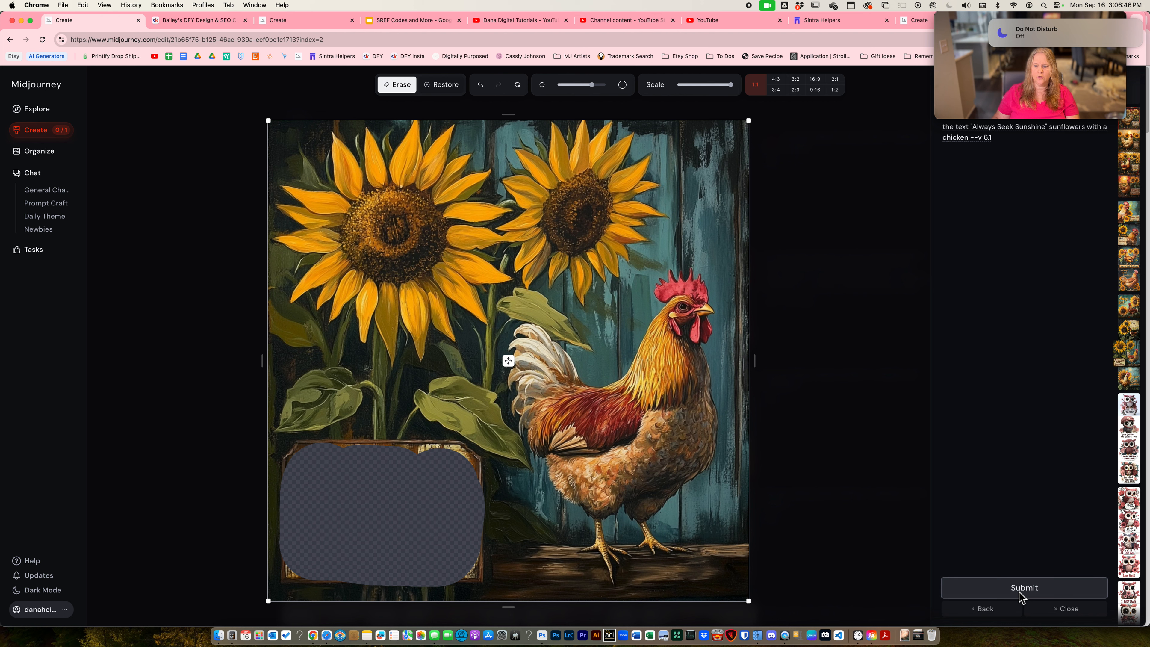
click(984, 614)
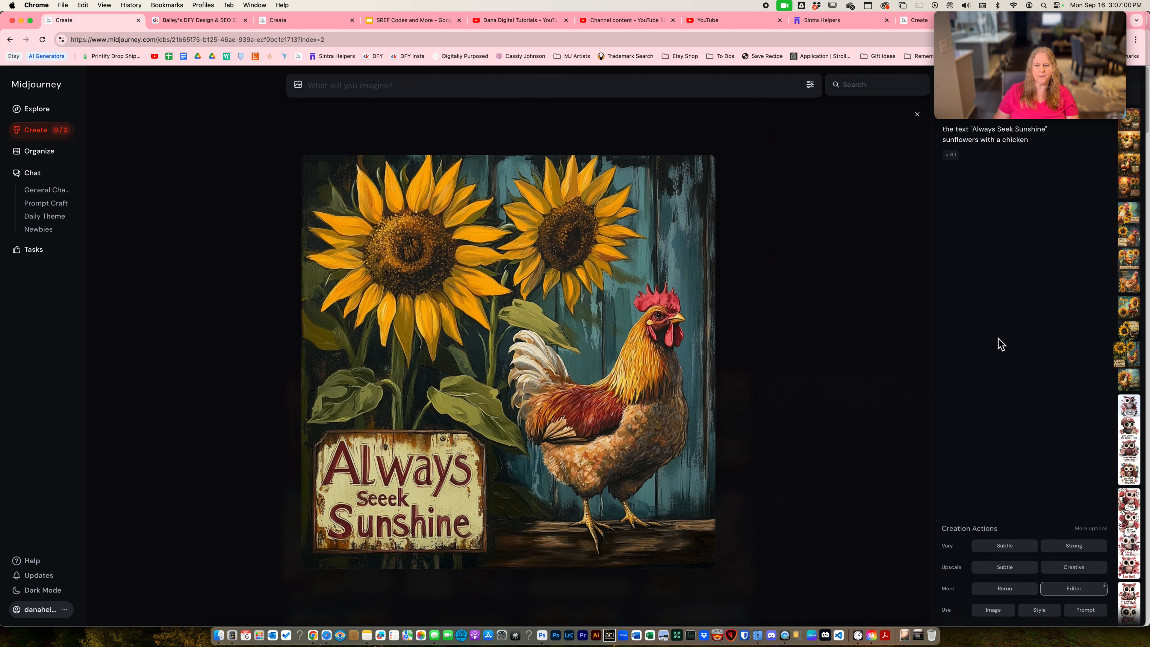
- Open the dark-background chicken image in the editor and erase the "Always Seek Sunshine" lettering with a large brush
key(Up)
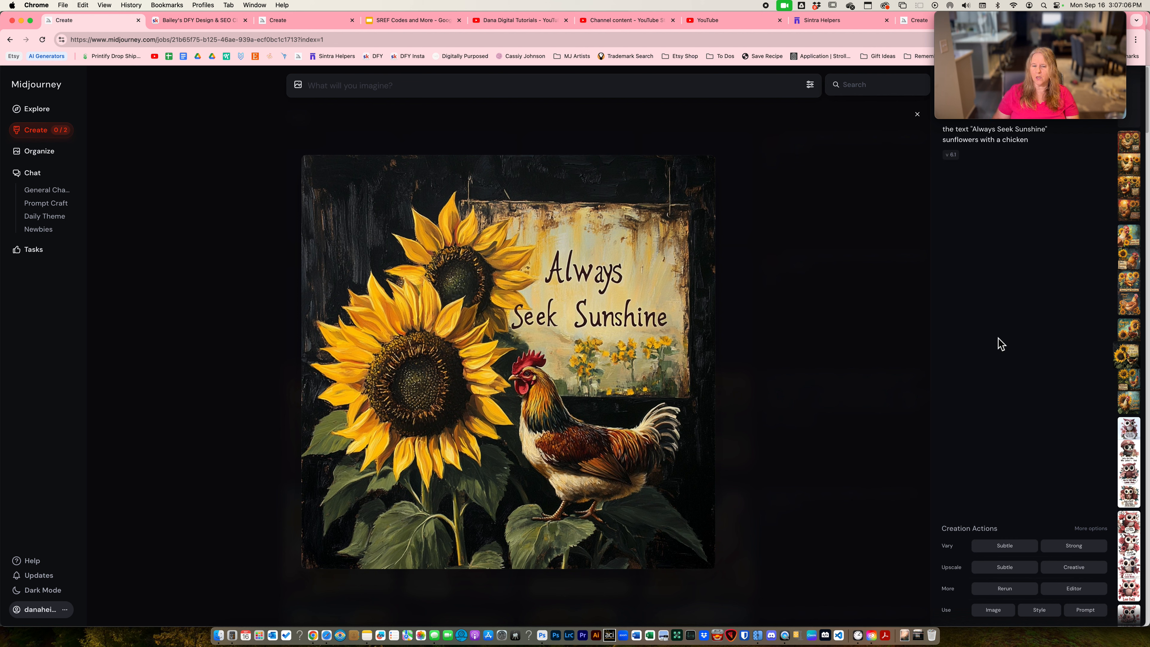
click(1071, 588)
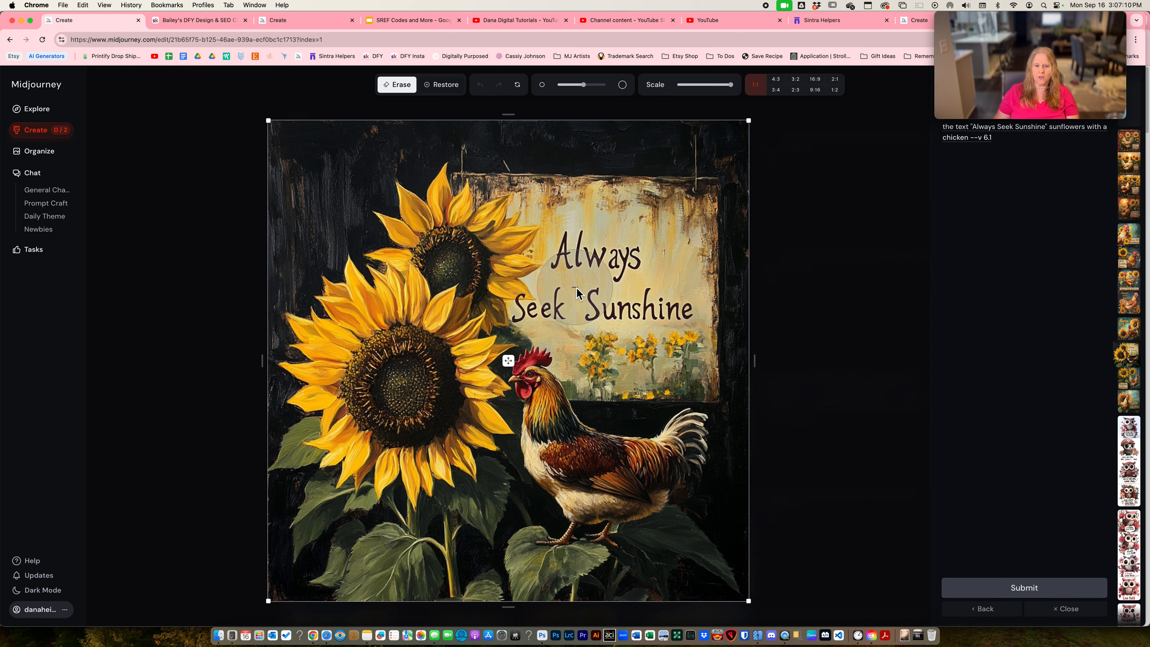
scroll(576, 288, up, 5)
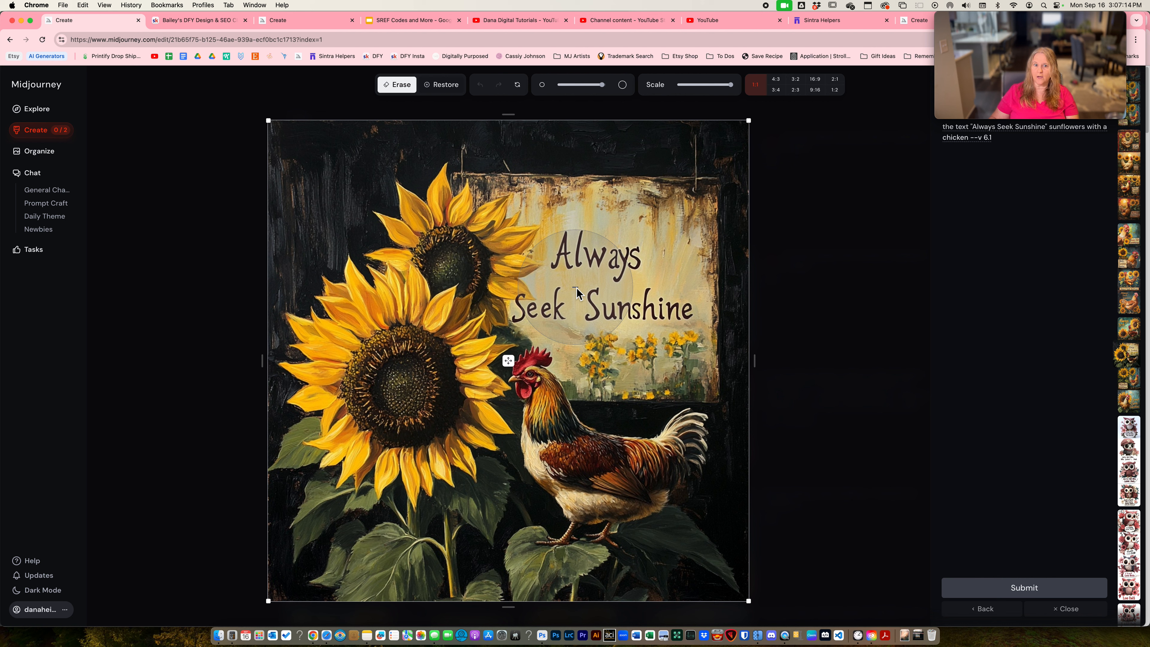
mouse_move(583, 85)
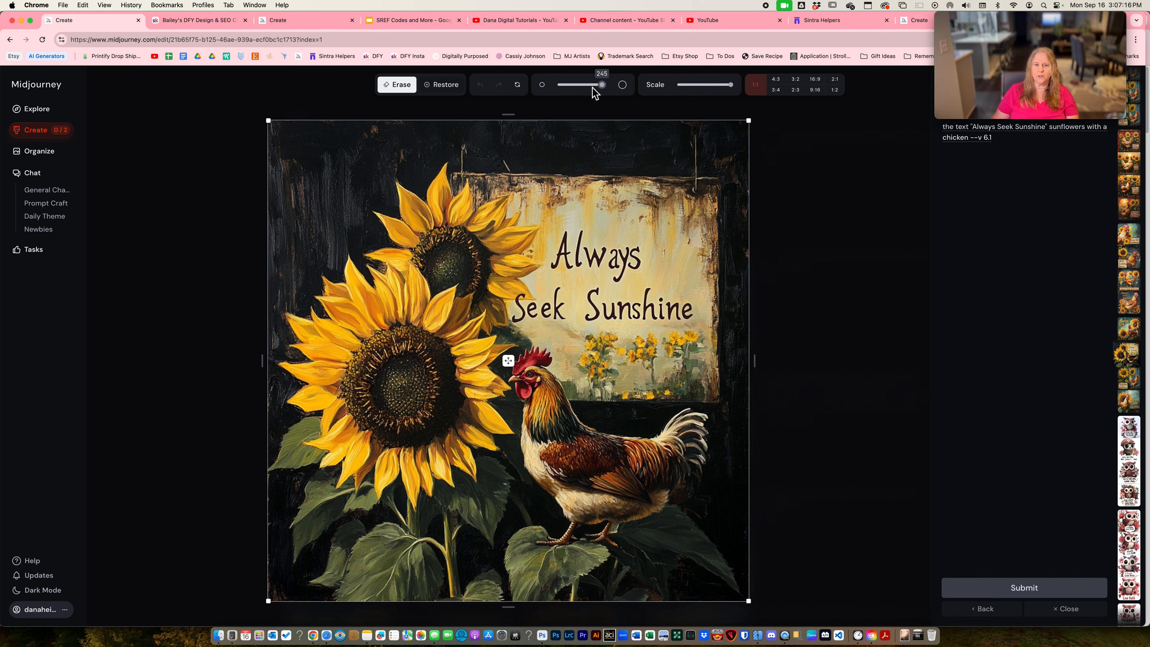
mouse_move(563, 297)
mouse_down()
mouse_move(529, 302)
mouse_move(563, 262)
mouse_move(622, 298)
mouse_move(660, 290)
mouse_move(651, 337)
mouse_move(621, 339)
mouse_up()
- Restore the erased area around the chicken's comb using a smaller brush
scroll(584, 295, down, 2)
scroll(586, 300, down, 1)
click(441, 84)
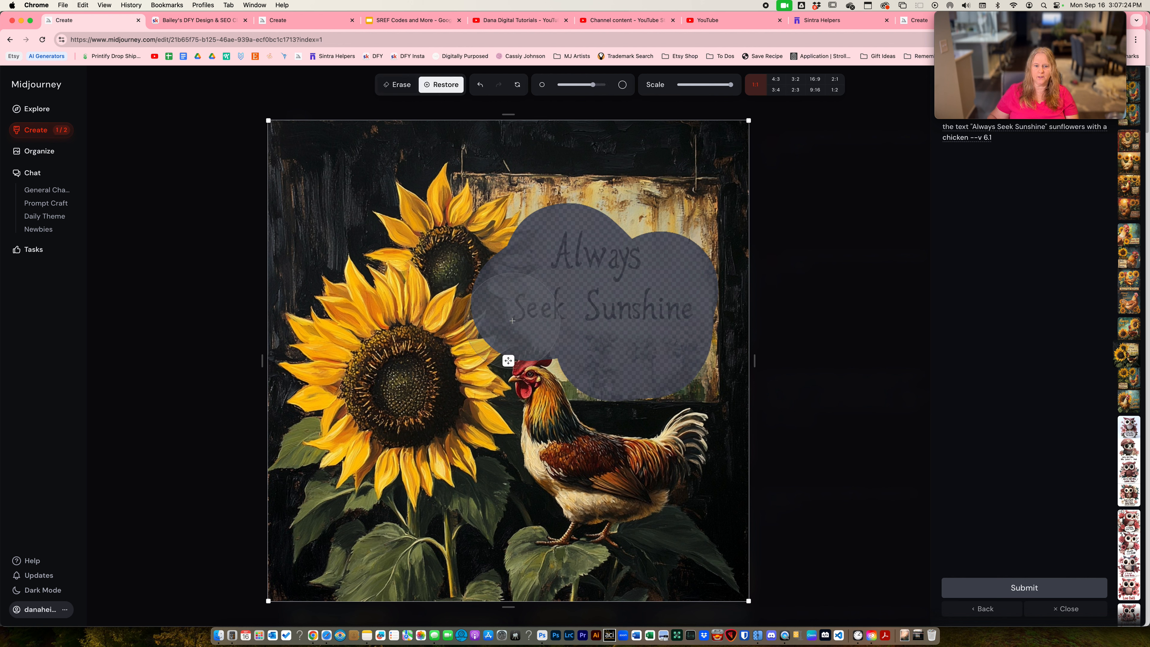
click(536, 362)
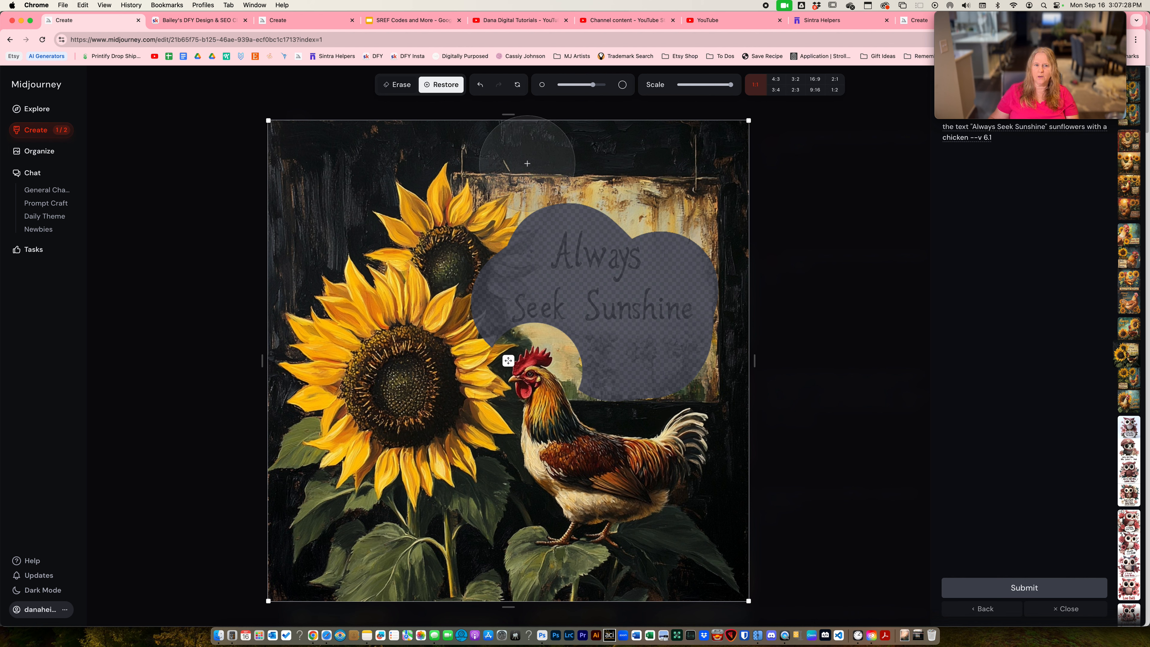
- Erase the remaining parts of the hanging sign's face with a smaller brush and submit the edit
click(406, 85)
scroll(610, 282, down, 5)
mouse_move(529, 320)
mouse_down()
mouse_move(571, 335)
mouse_move(590, 362)
mouse_move(684, 357)
mouse_move(678, 219)
mouse_move(534, 213)
mouse_up()
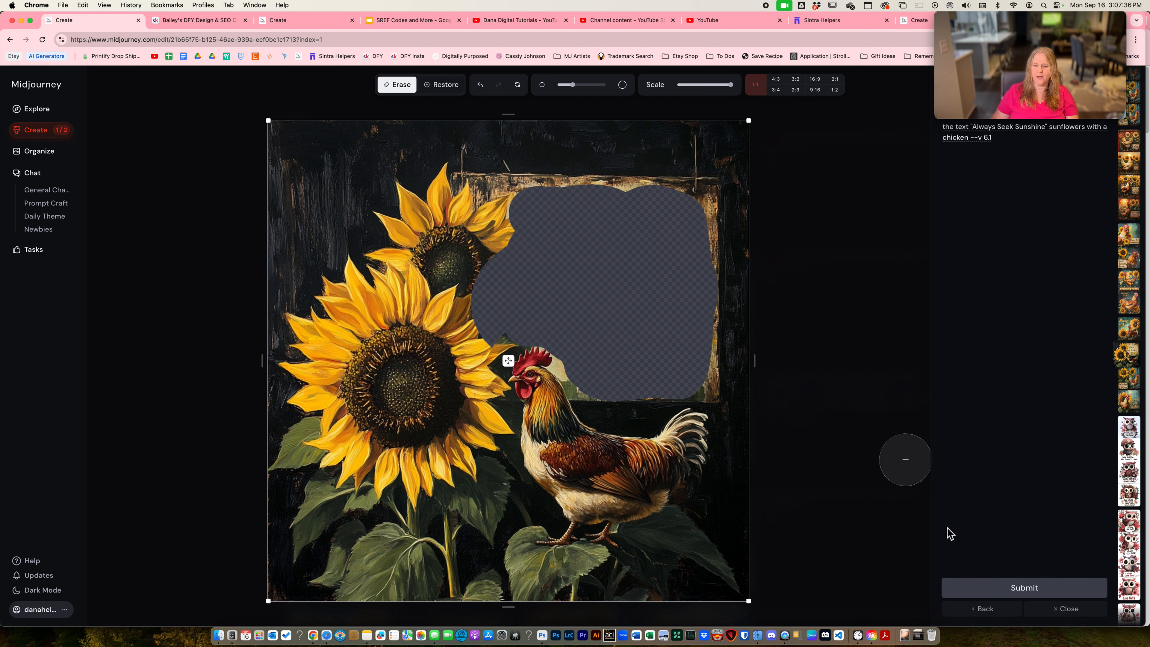
click(978, 589)
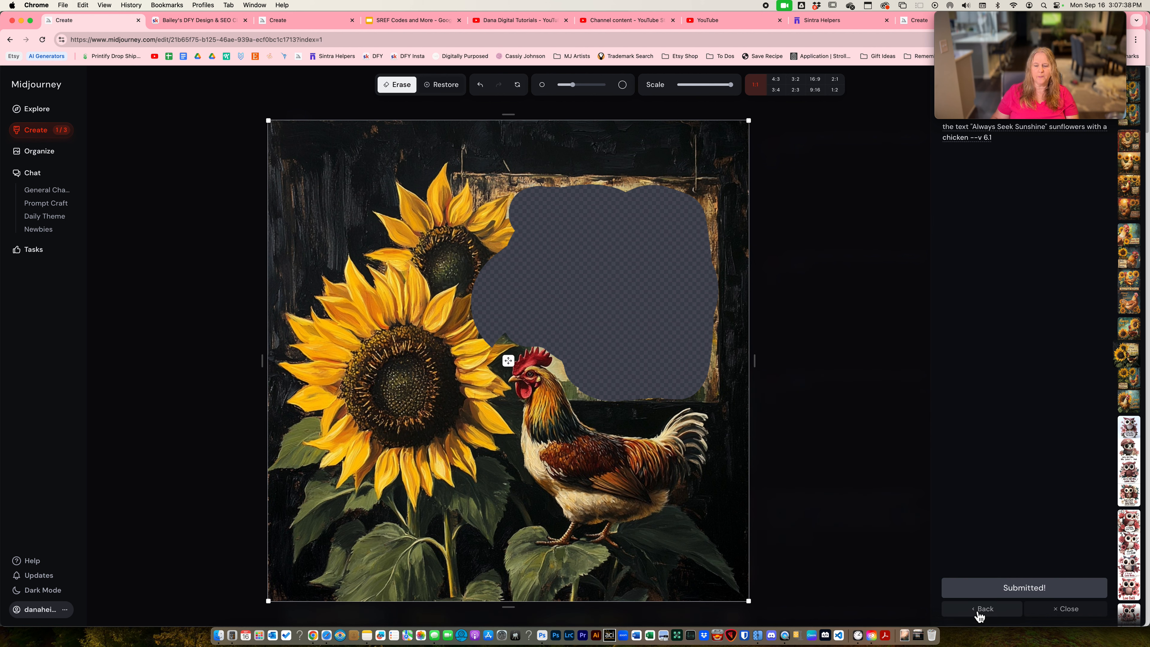
click(979, 612)
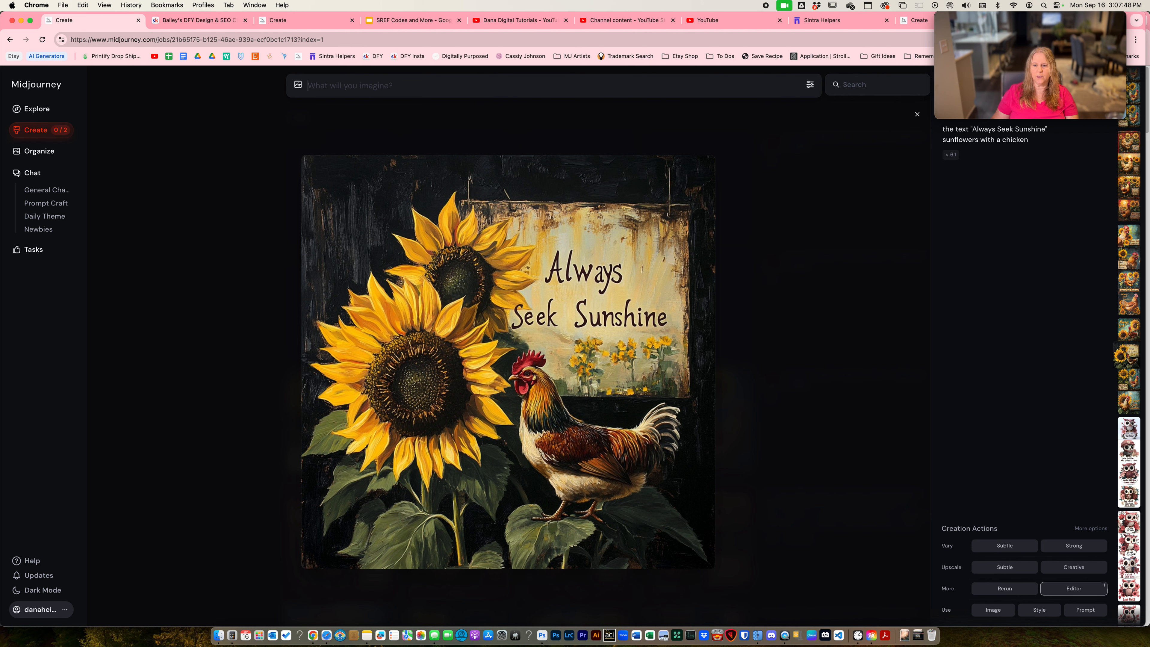
- Erase the small word "Sunshine" from the teal-background chicken image in the editor and submit the edit
key(Left)
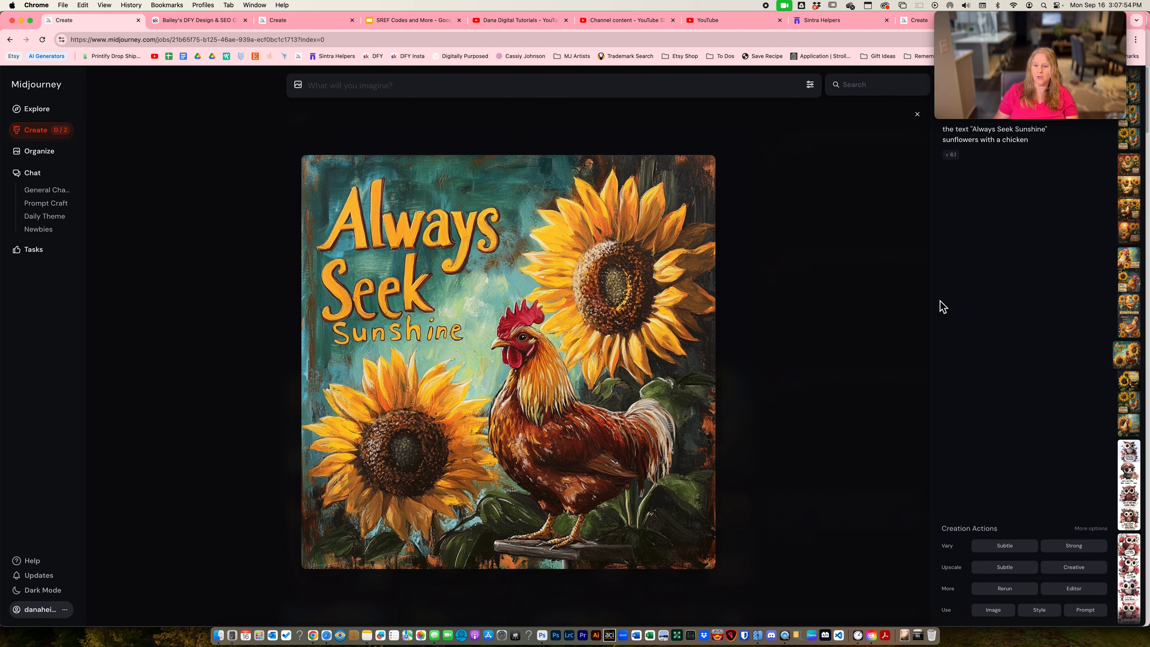
click(1073, 588)
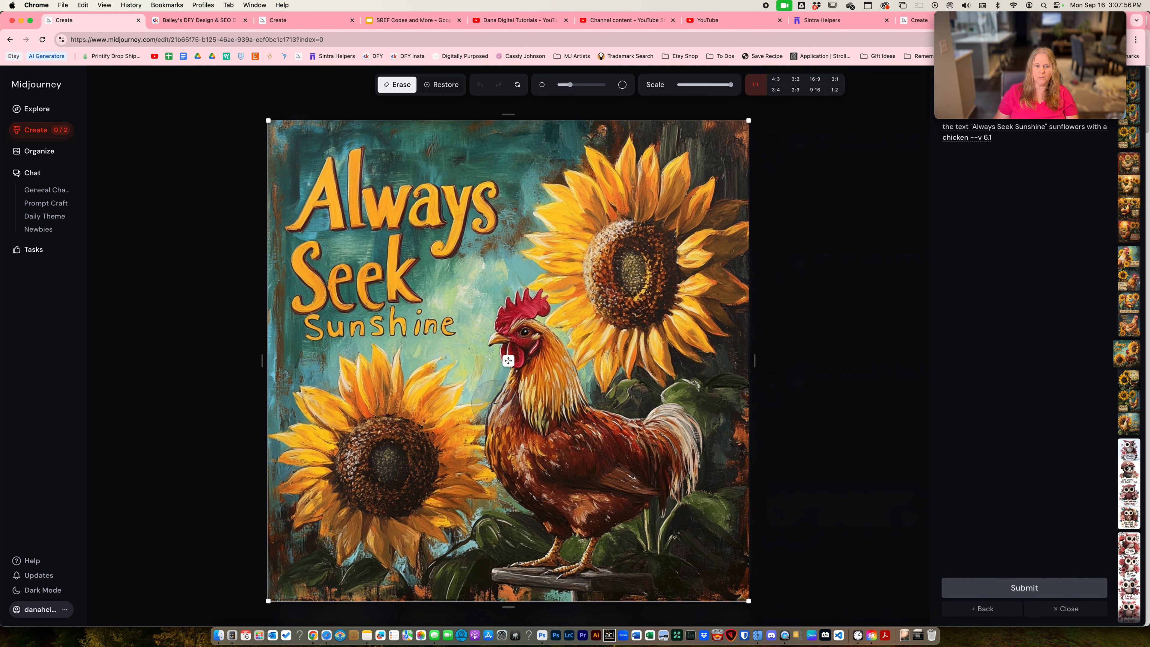
drag(308, 338, 455, 332)
click(1038, 593)
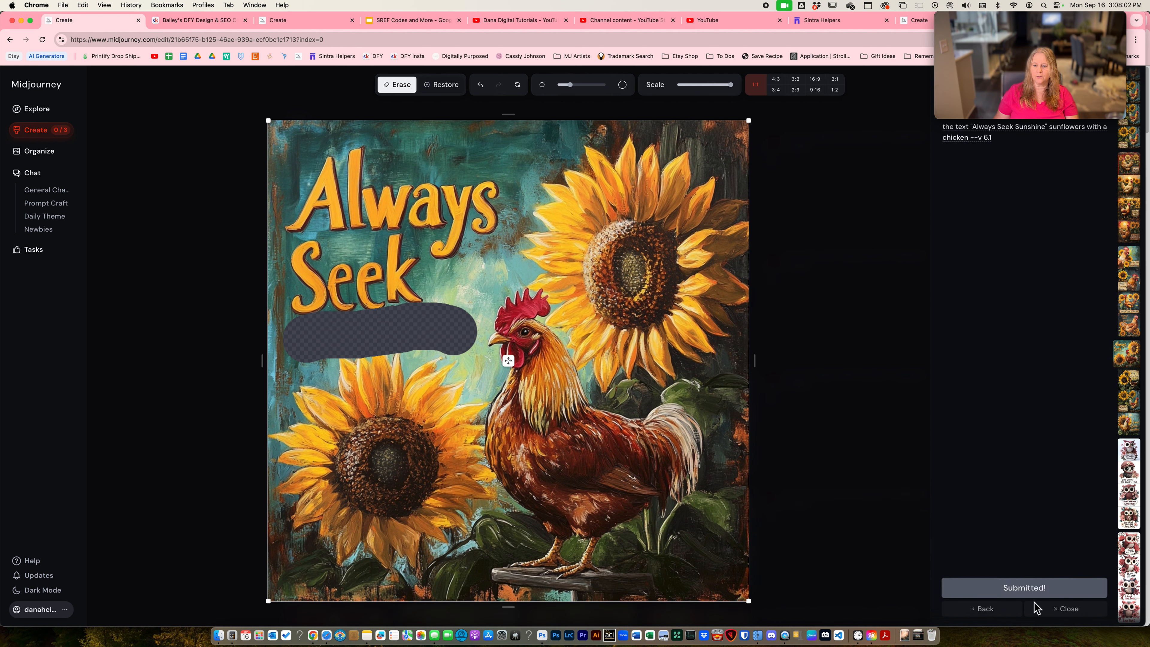
click(1007, 617)
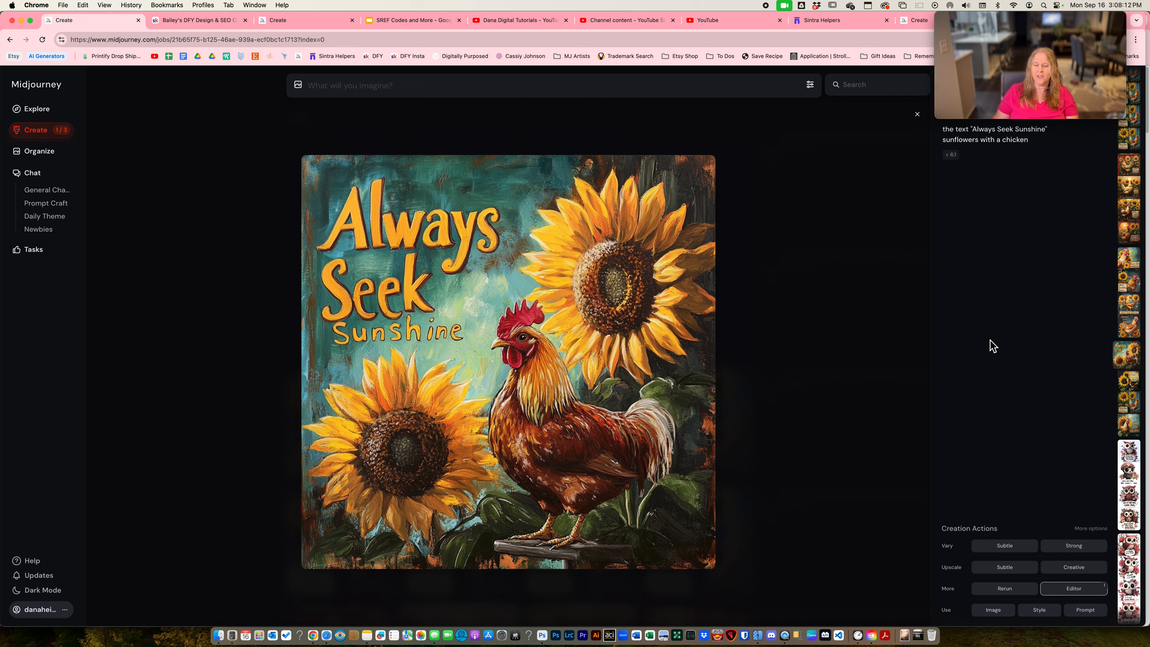
- Erase the "Always Seek Sunshine Sunshine" lettering beside the profile chicken under the single sunflower in the editor and submit the edit
key(Up)
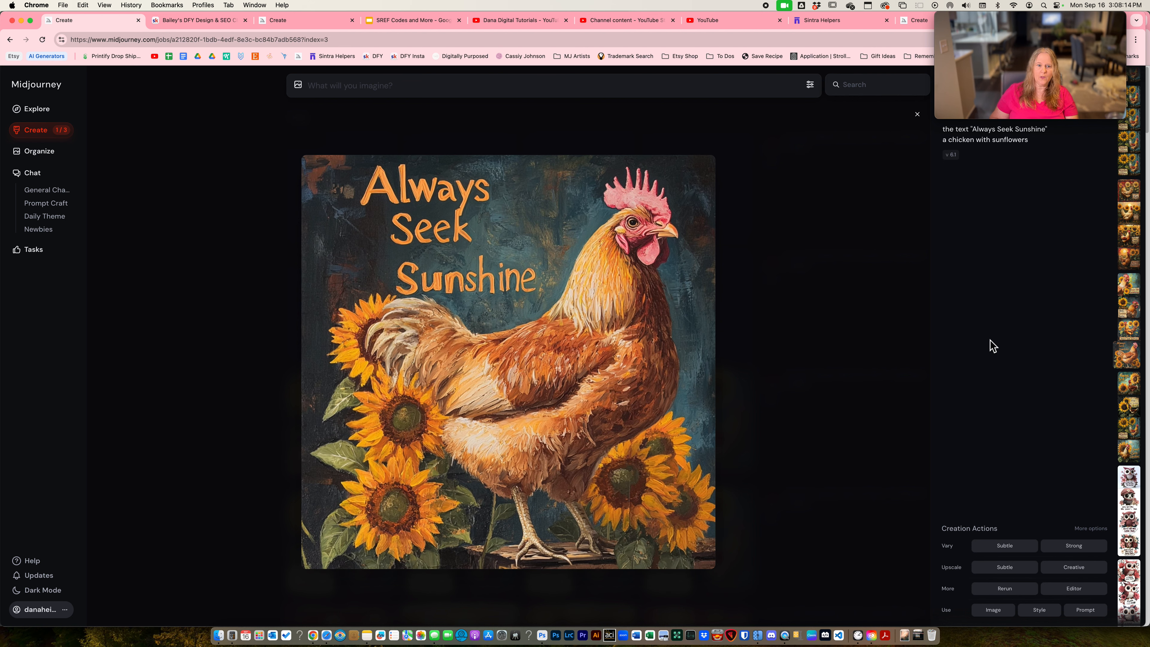
key(Left)
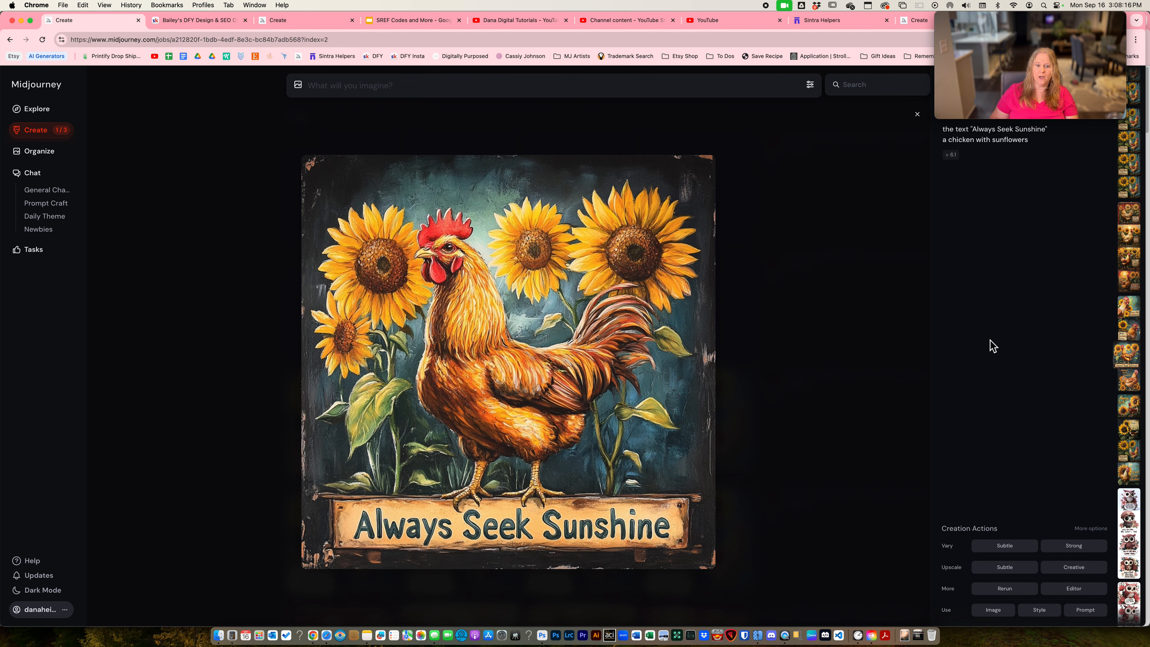
key(Left)
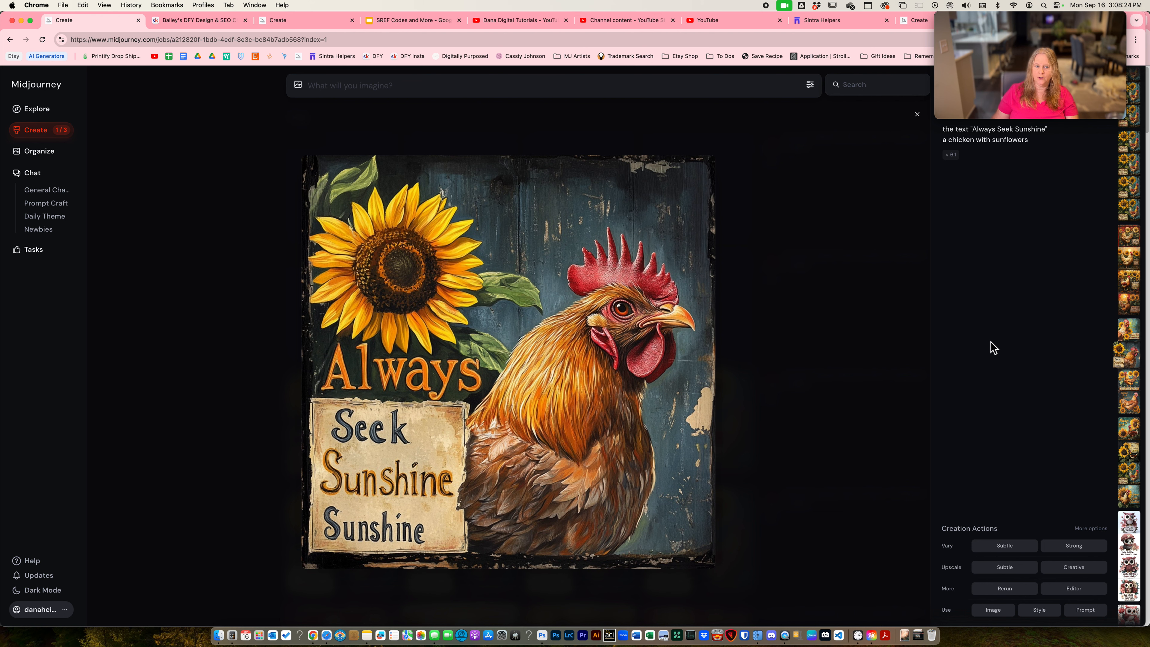
click(1074, 589)
mouse_move(329, 354)
mouse_down()
mouse_move(300, 360)
mouse_move(304, 385)
mouse_move(335, 353)
mouse_move(457, 373)
mouse_move(418, 395)
mouse_move(333, 391)
mouse_move(312, 442)
mouse_move(308, 546)
mouse_move(319, 562)
mouse_move(410, 555)
mouse_move(439, 491)
mouse_move(340, 510)
mouse_move(398, 435)
mouse_move(340, 435)
mouse_move(340, 463)
mouse_move(362, 446)
mouse_move(375, 534)
mouse_move(412, 493)
mouse_move(428, 435)
mouse_move(305, 421)
mouse_up()
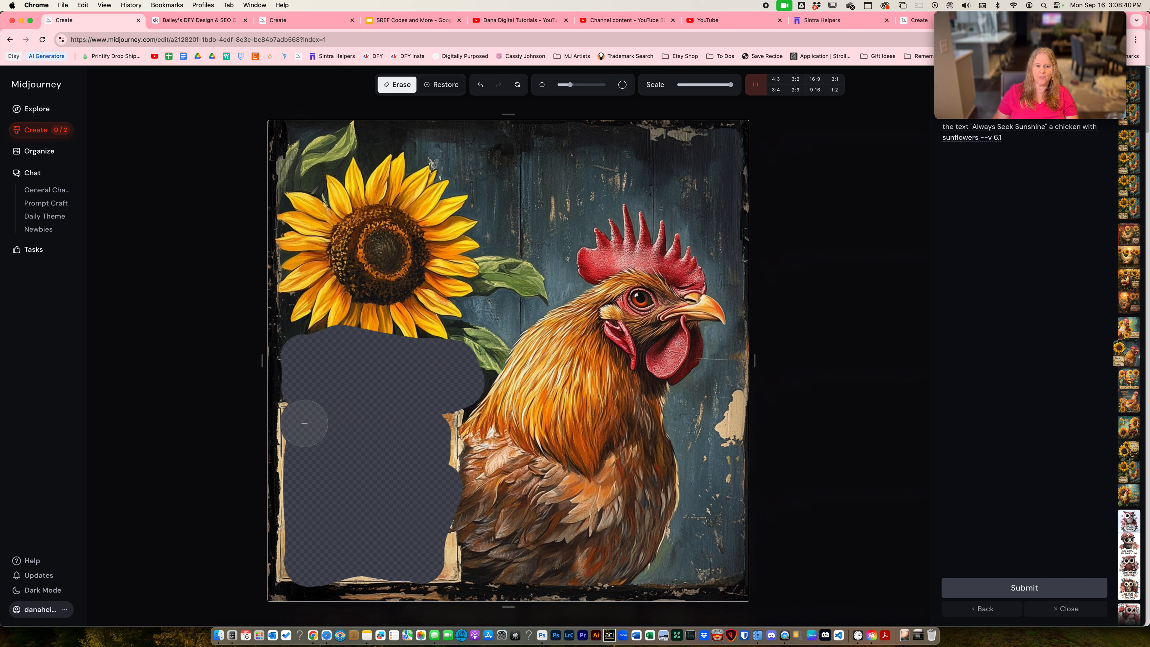
click(985, 589)
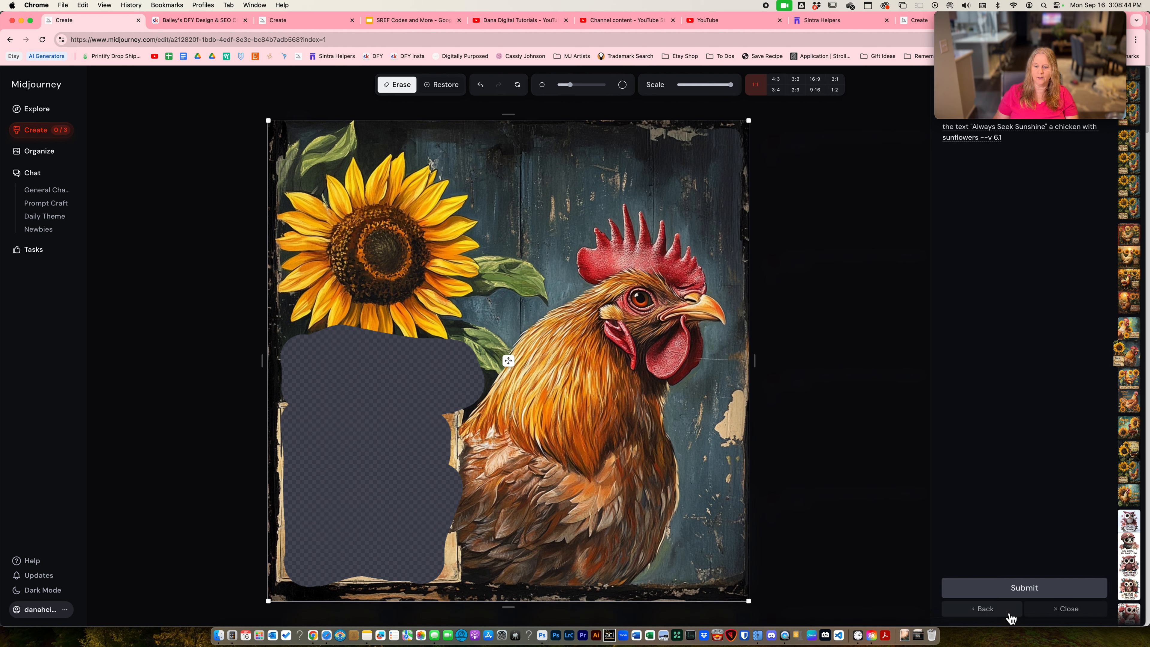
click(1010, 616)
- Erase the misspelled lettering from the wooden sign in the sunset chicken image in the editor and submit the edit
key(Left)
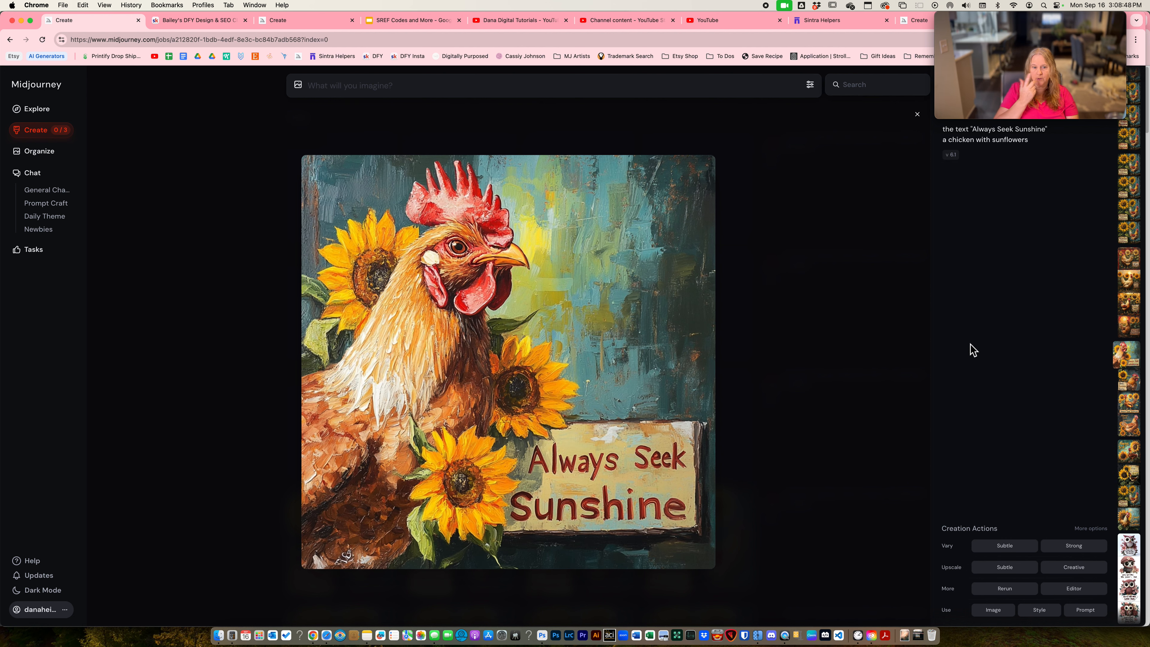
key(Left)
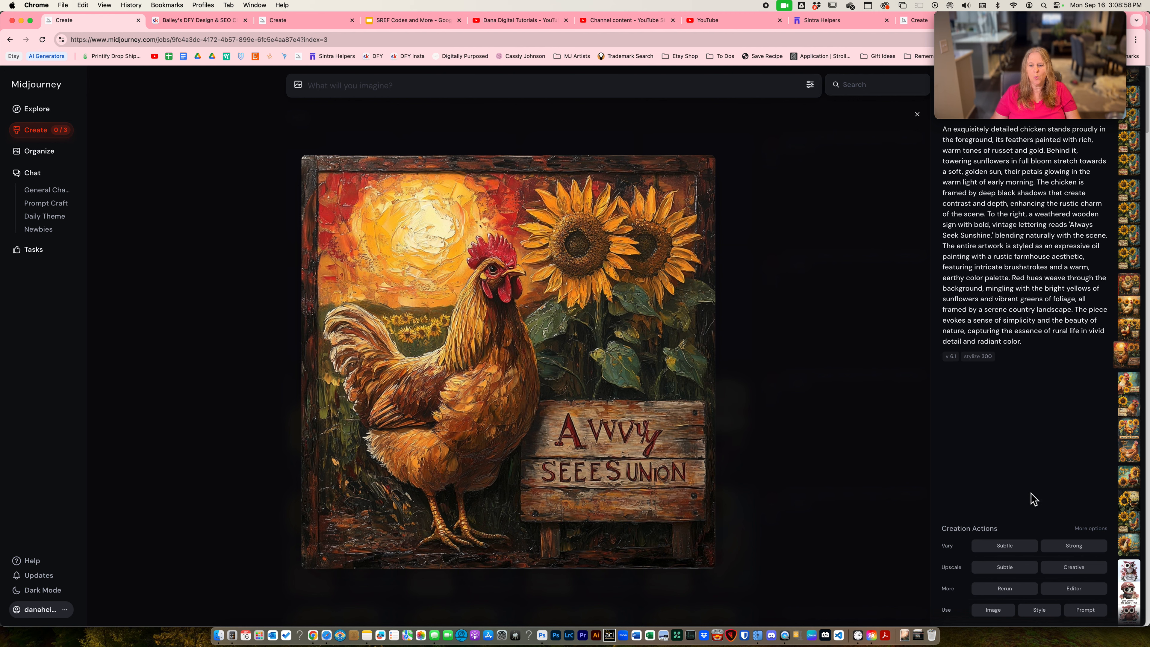
click(1069, 589)
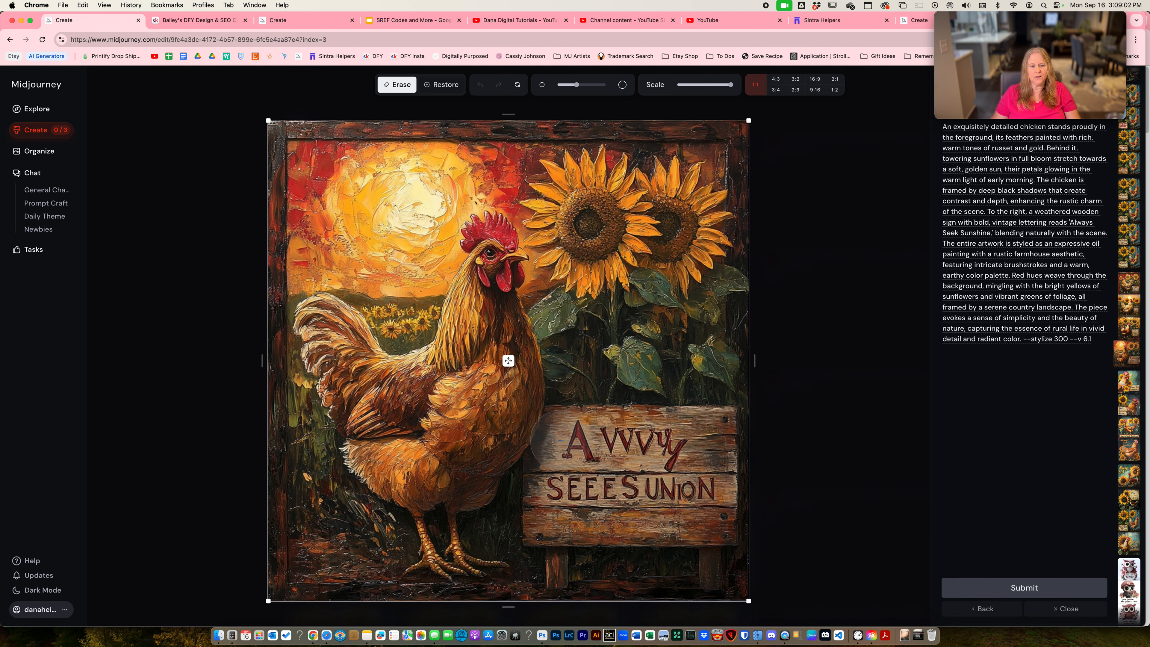
mouse_move(569, 442)
mouse_down()
mouse_move(677, 444)
mouse_move(701, 477)
mouse_move(693, 496)
mouse_move(662, 507)
mouse_move(565, 495)
mouse_move(562, 515)
mouse_move(692, 513)
mouse_up()
click(986, 585)
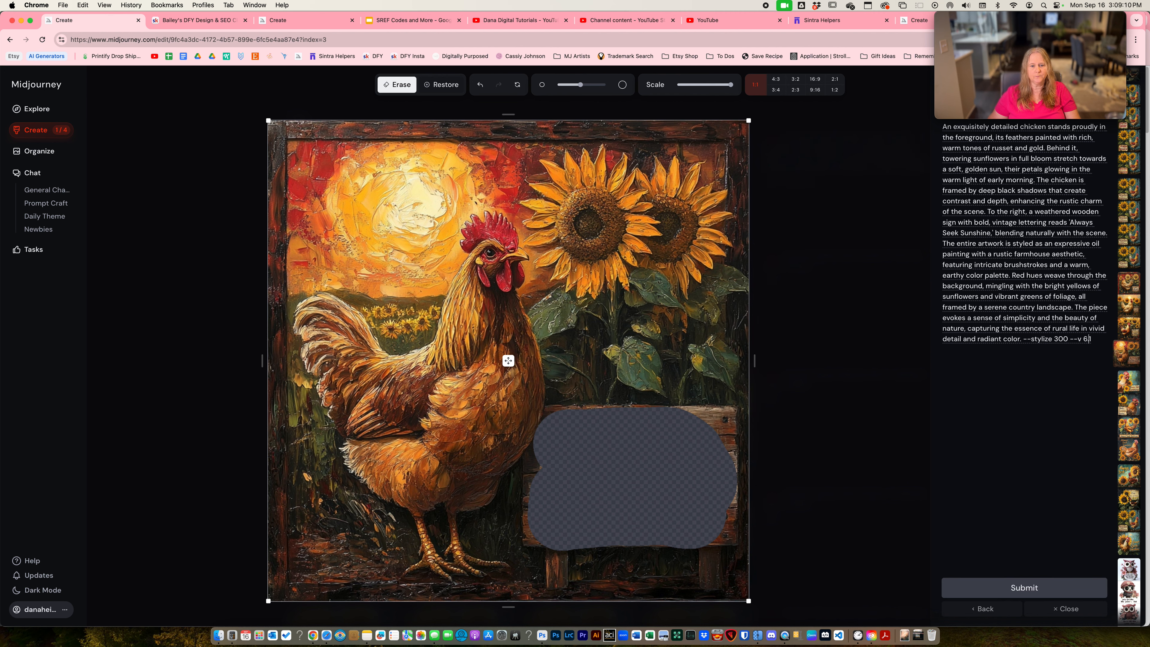
click(981, 608)
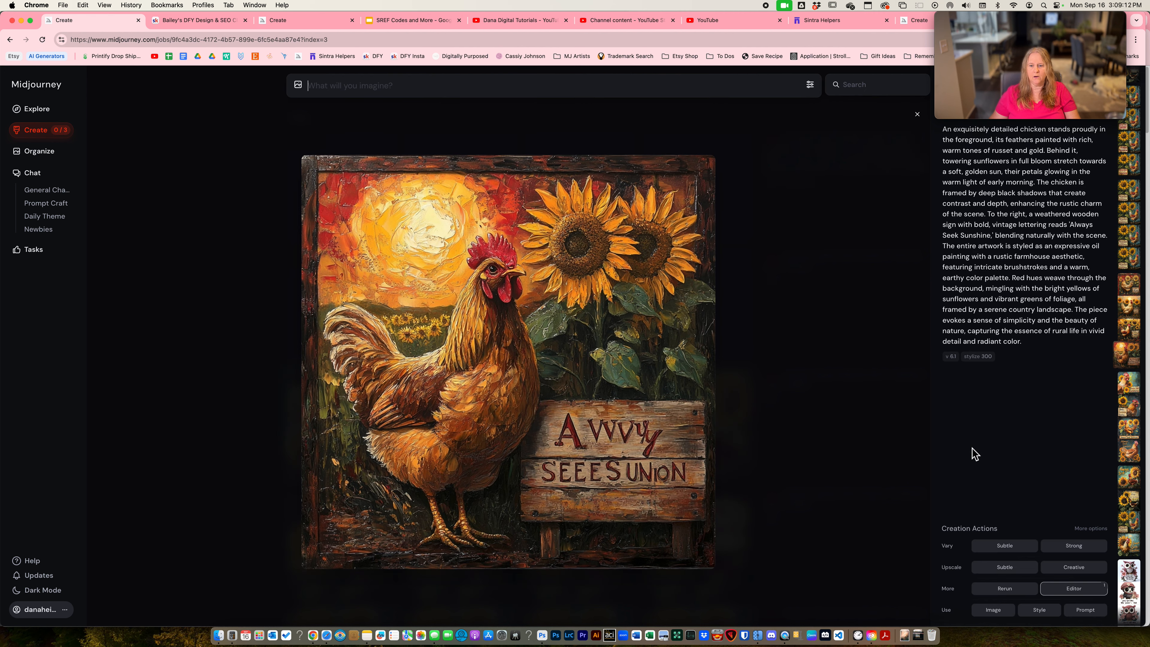
- Examine the sign lettering in the other images generated from the detailed rustic chicken prompt
key(Left)
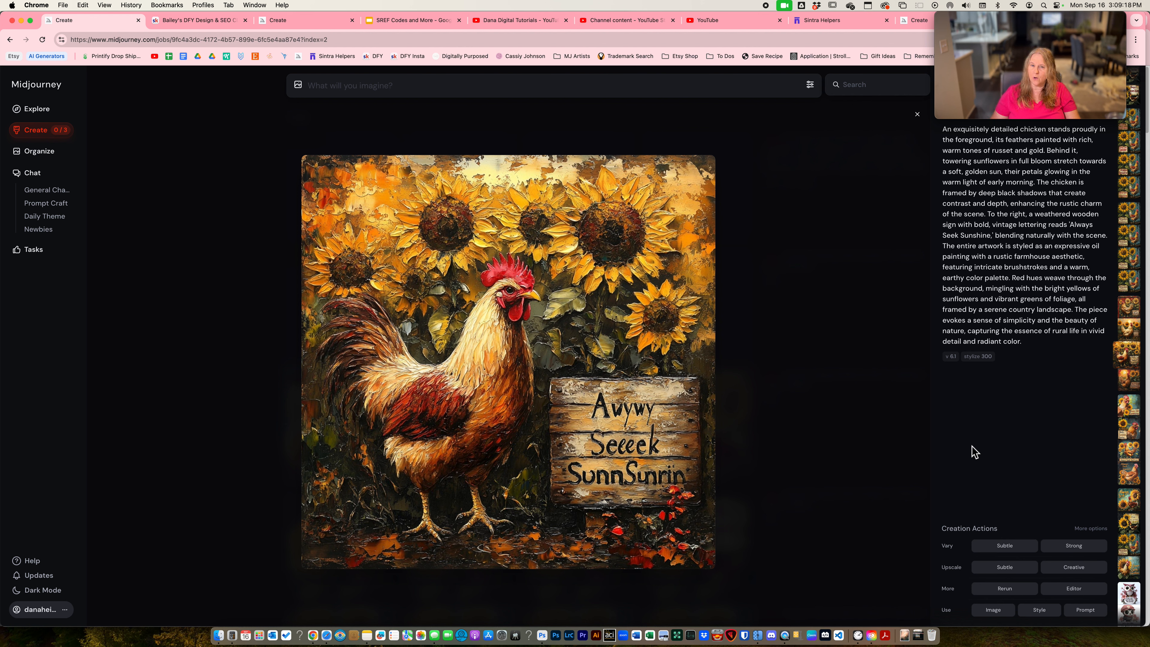
key(Left)
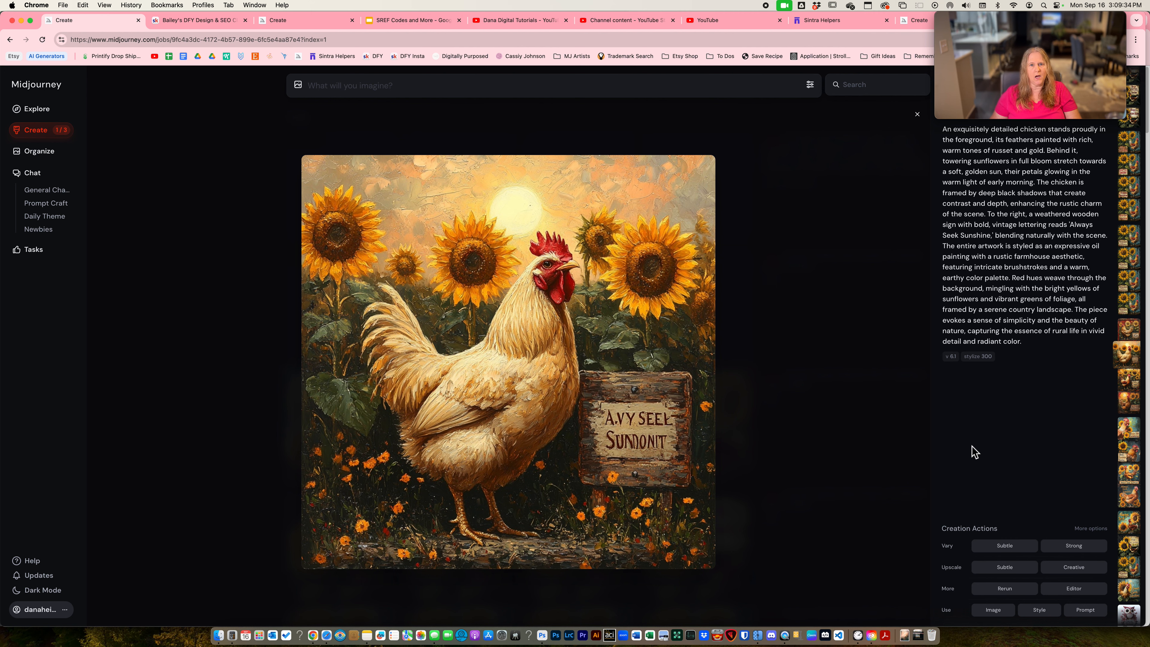
key(Left)
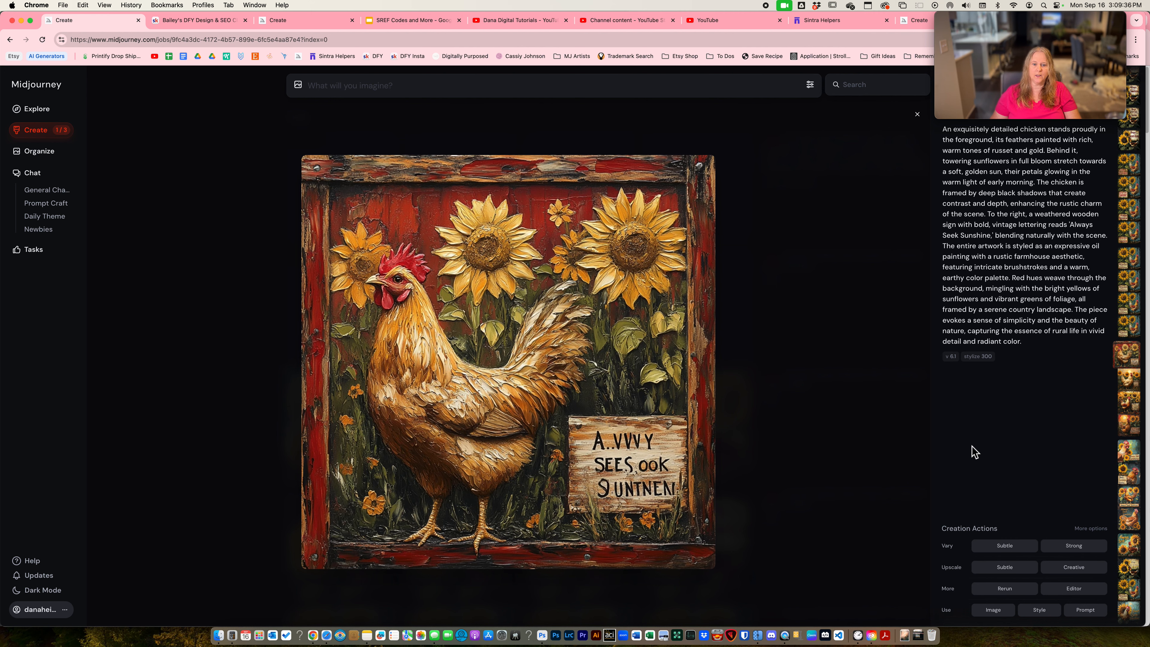
key(Left)
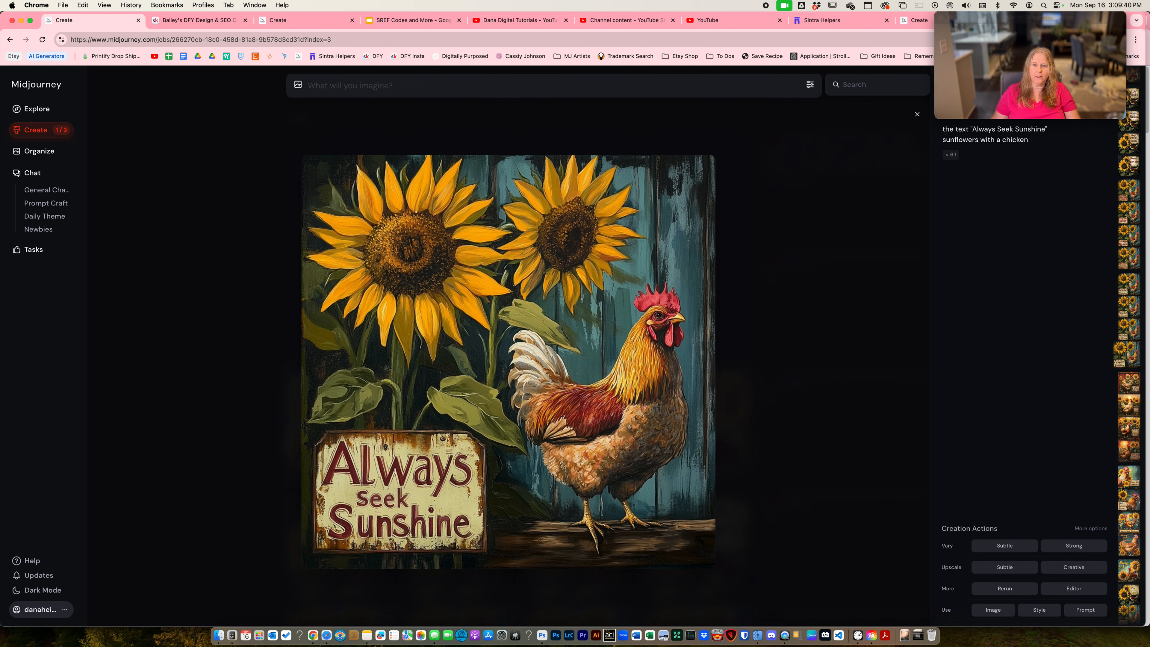
mouse_move(1007, 30)
drag(1003, 18, 1041, 20)
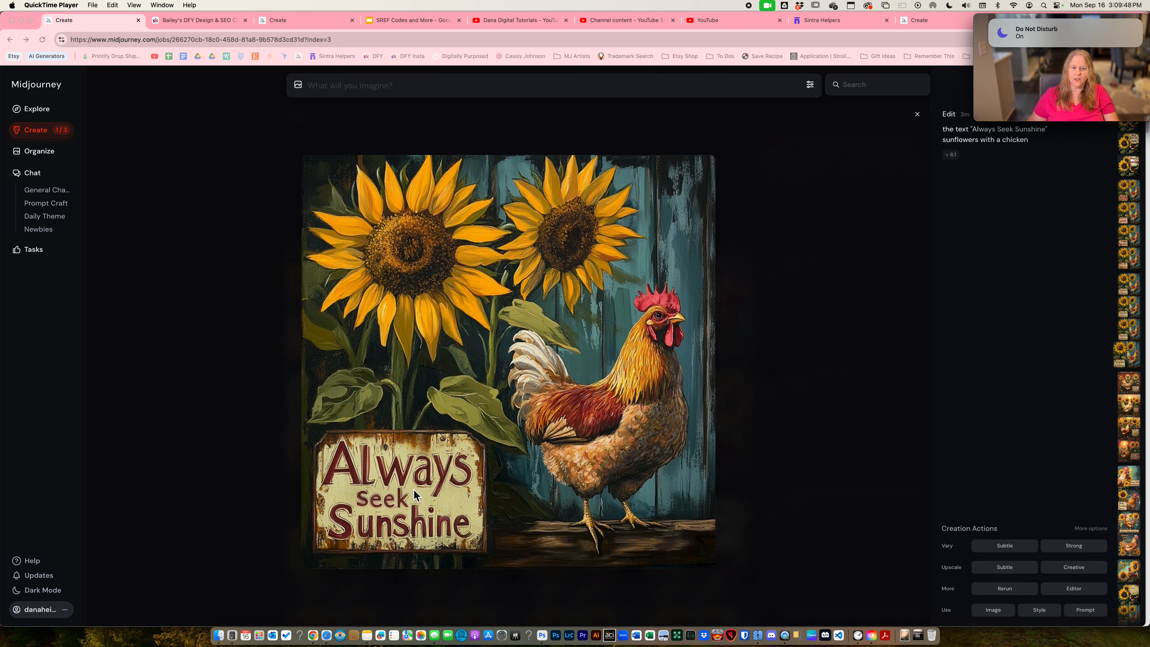
click(965, 426)
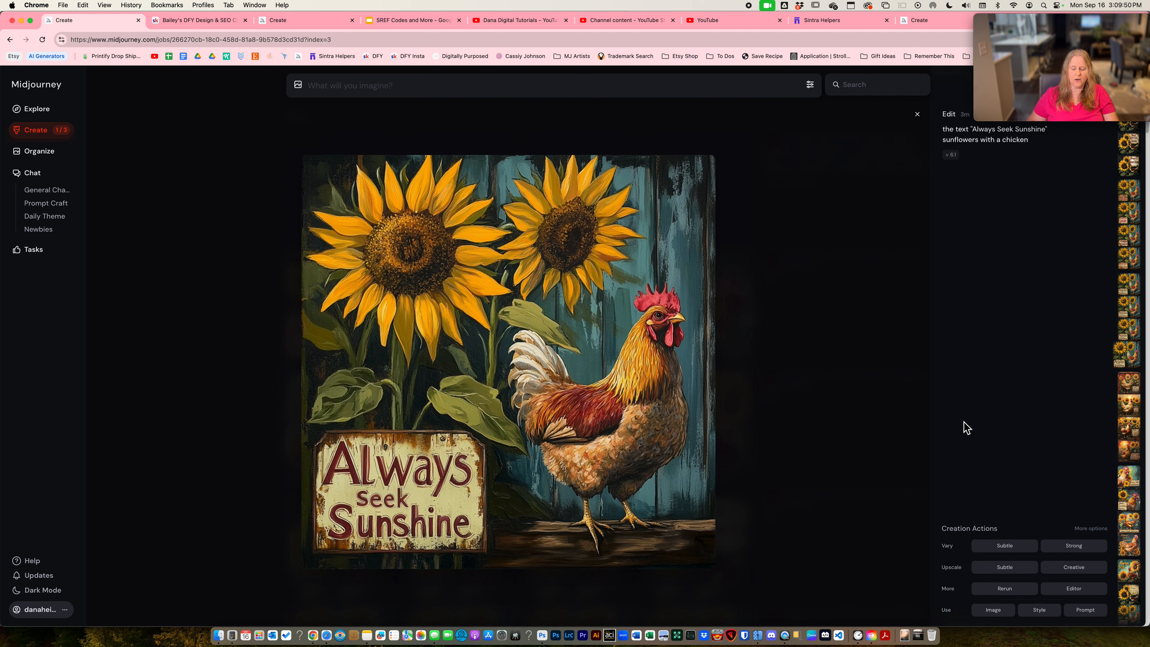
- Compare the sign lettering across the edited versions of the chicken standing before teal boards with two sunflowers
key(Left)
key(Left)
key(Left)
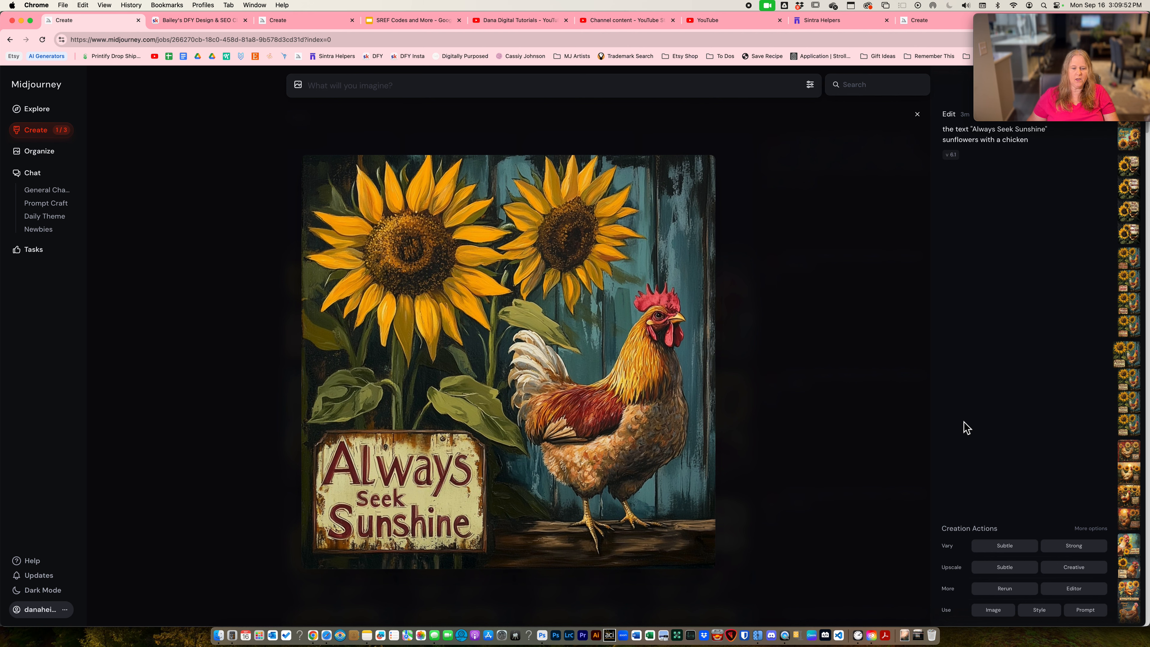
key(Left)
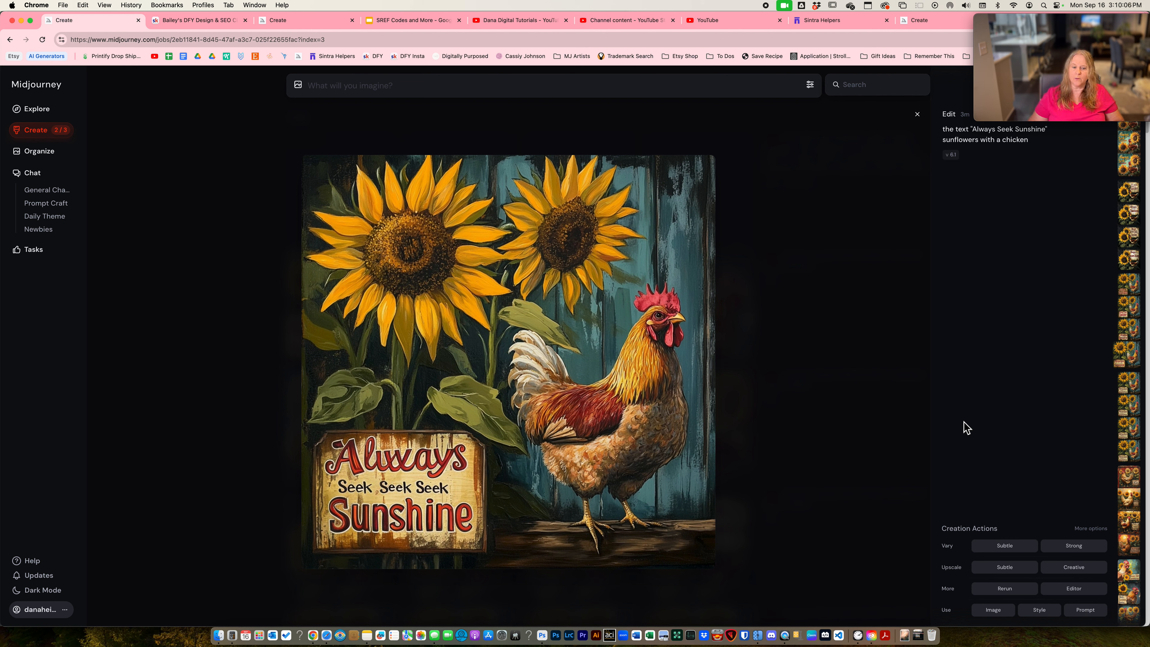
key(Left)
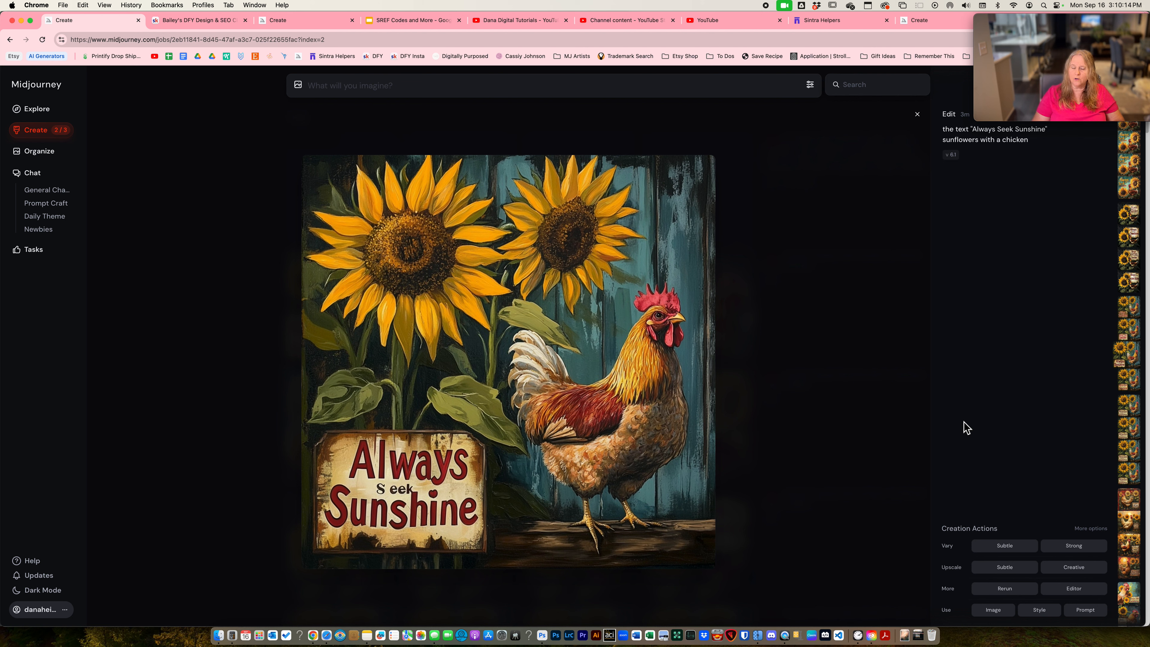
key(Left)
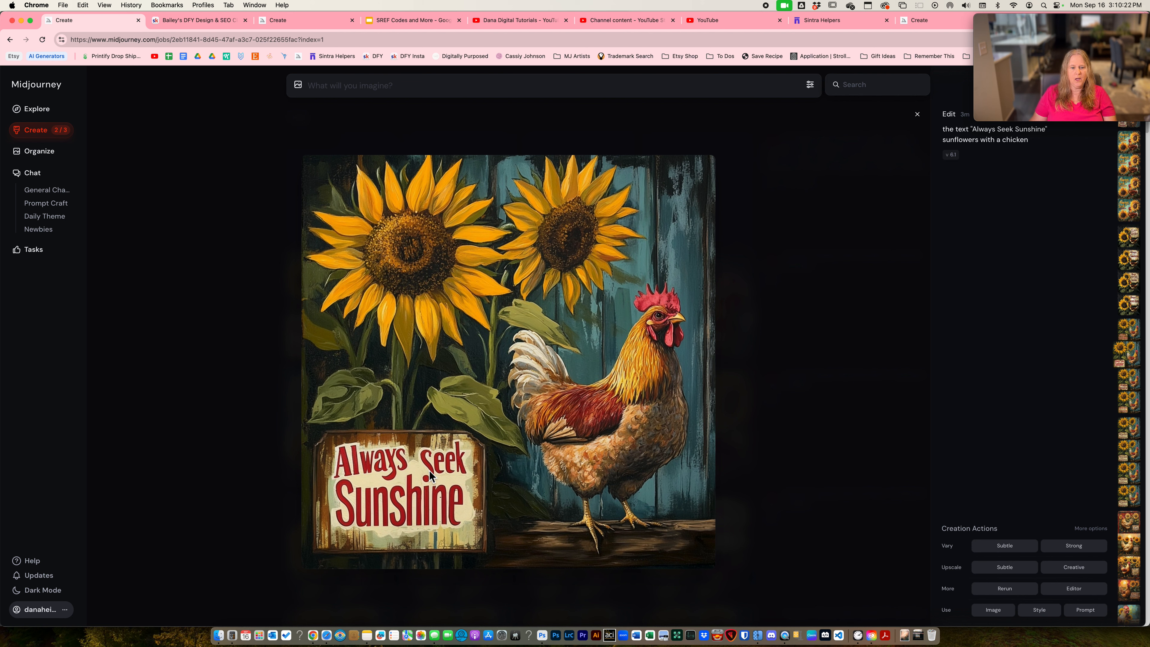
key(Left)
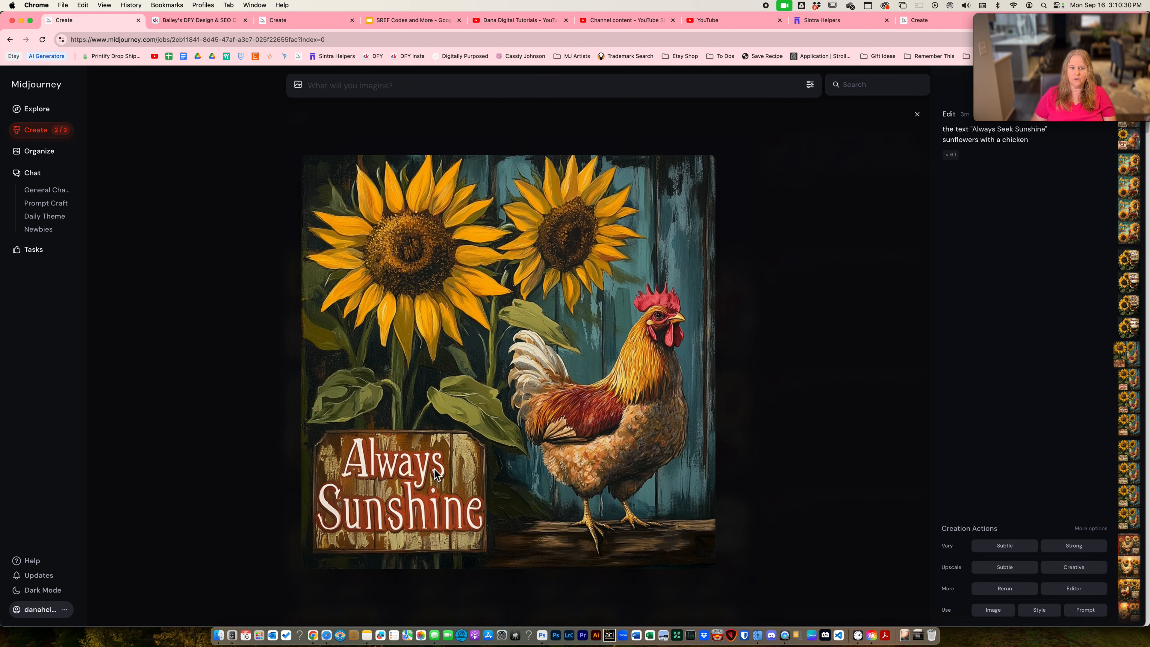
- Compare the hanging-sign lettering across the edited versions of the dark-background chicken image
key(Left)
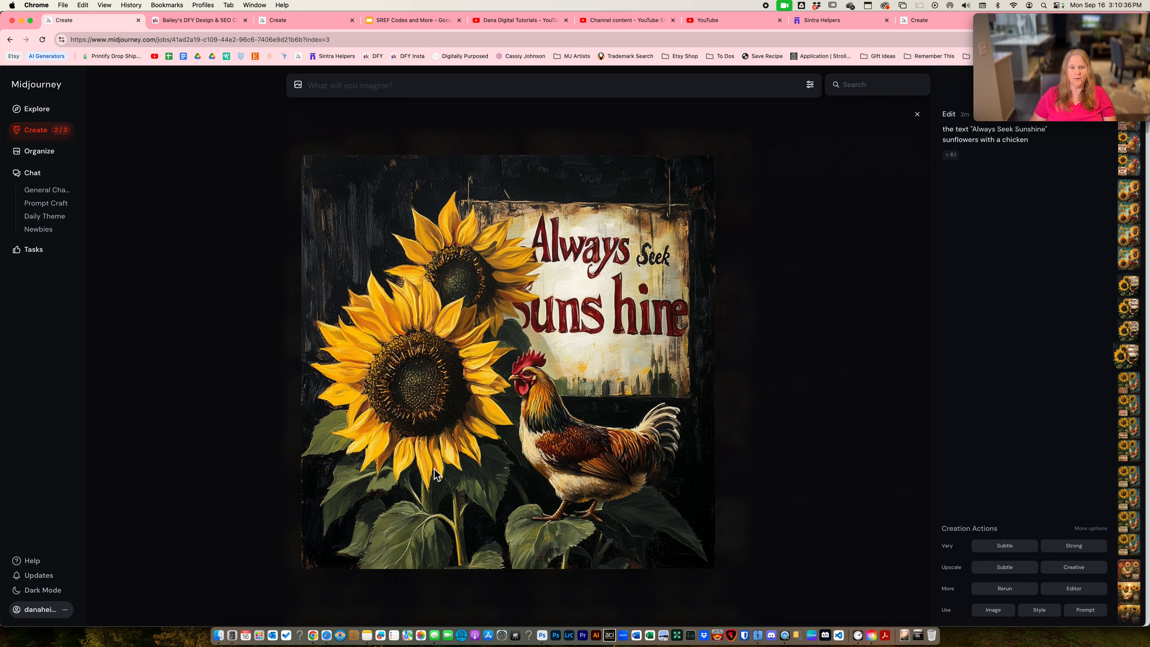
key(Left)
key(Left)
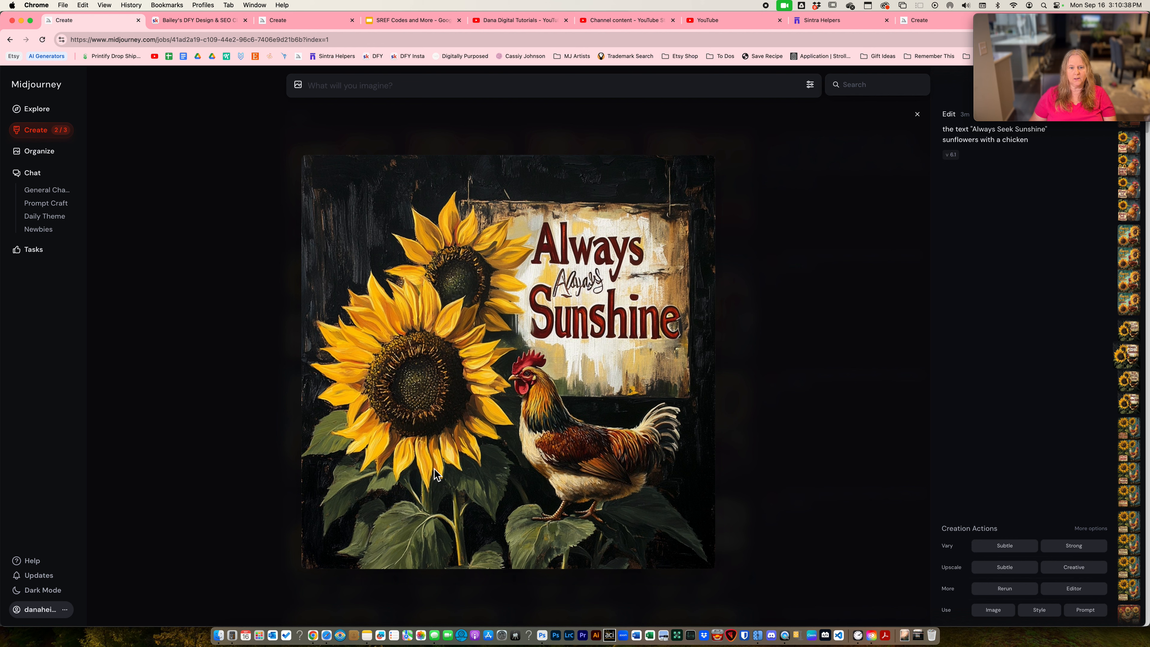
key(Left)
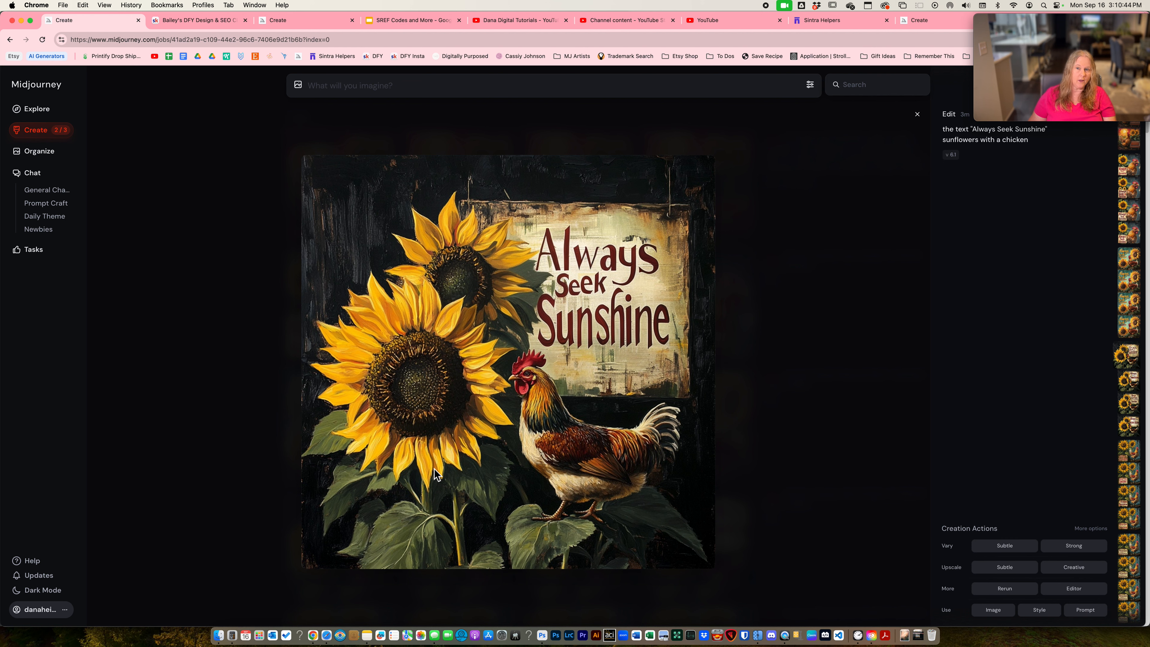
key(Right)
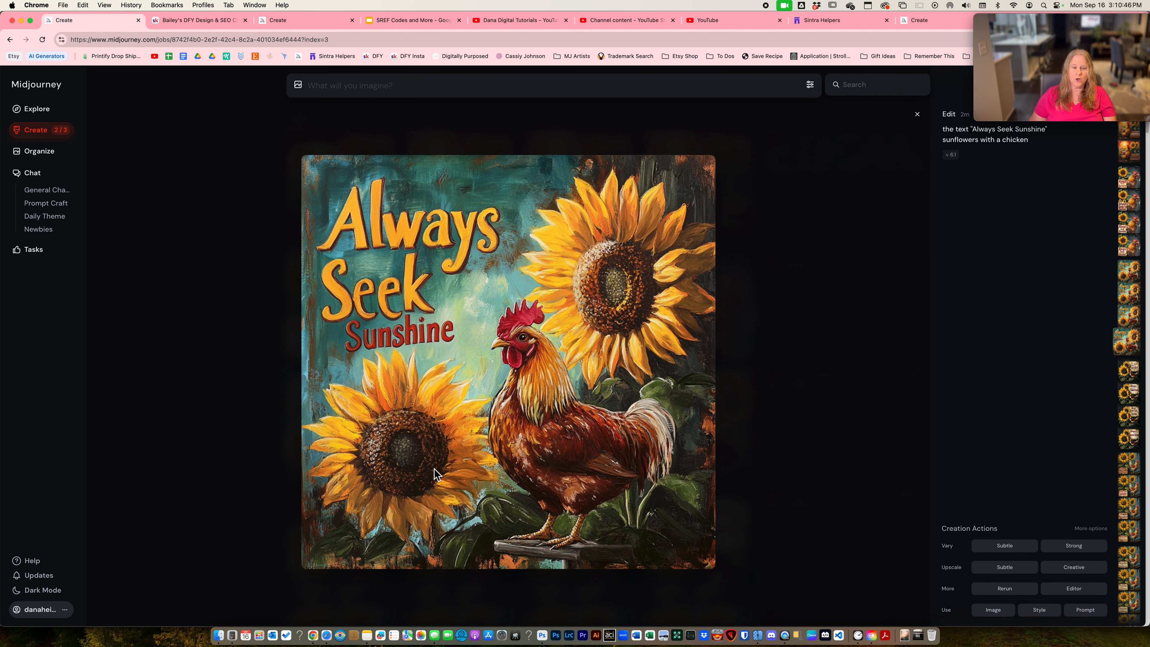
key(Left)
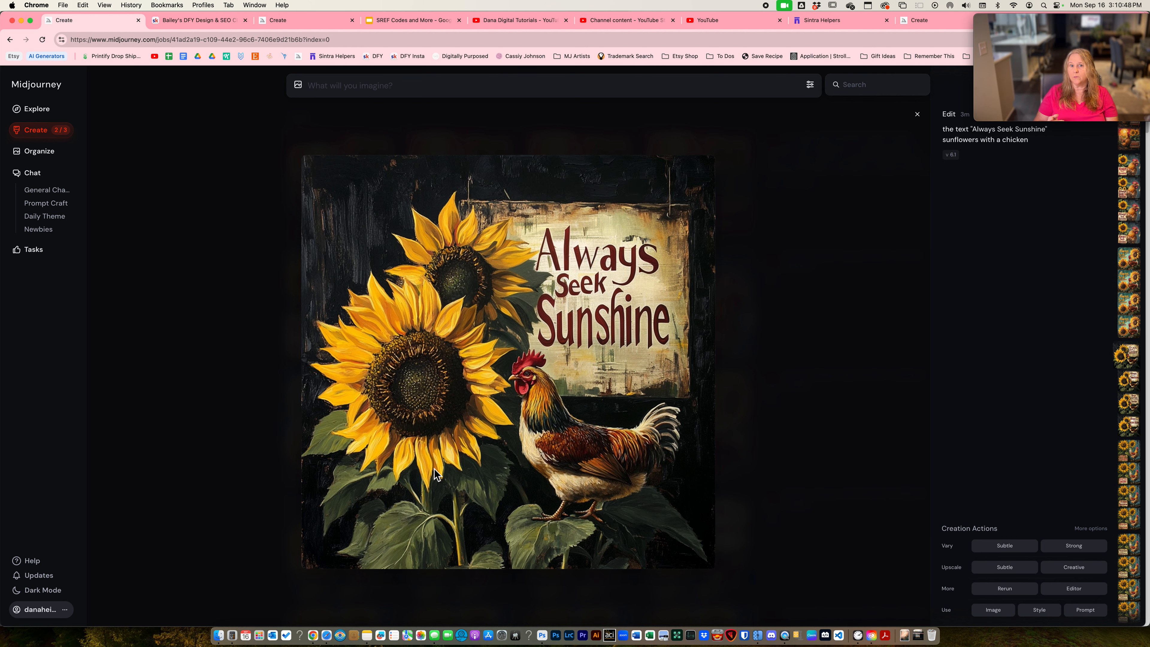
- Erase the small script word between "Always" and "Sunshine" on the dark-background hanging sign in the editor and submit the edit
key(Right)
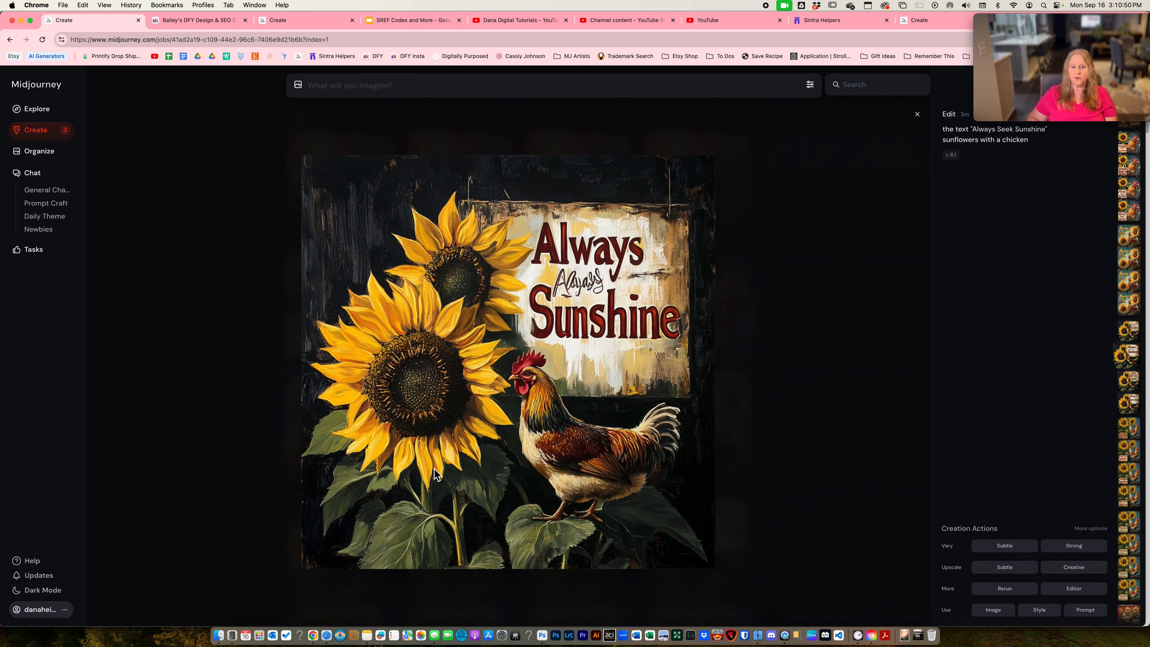
click(1061, 593)
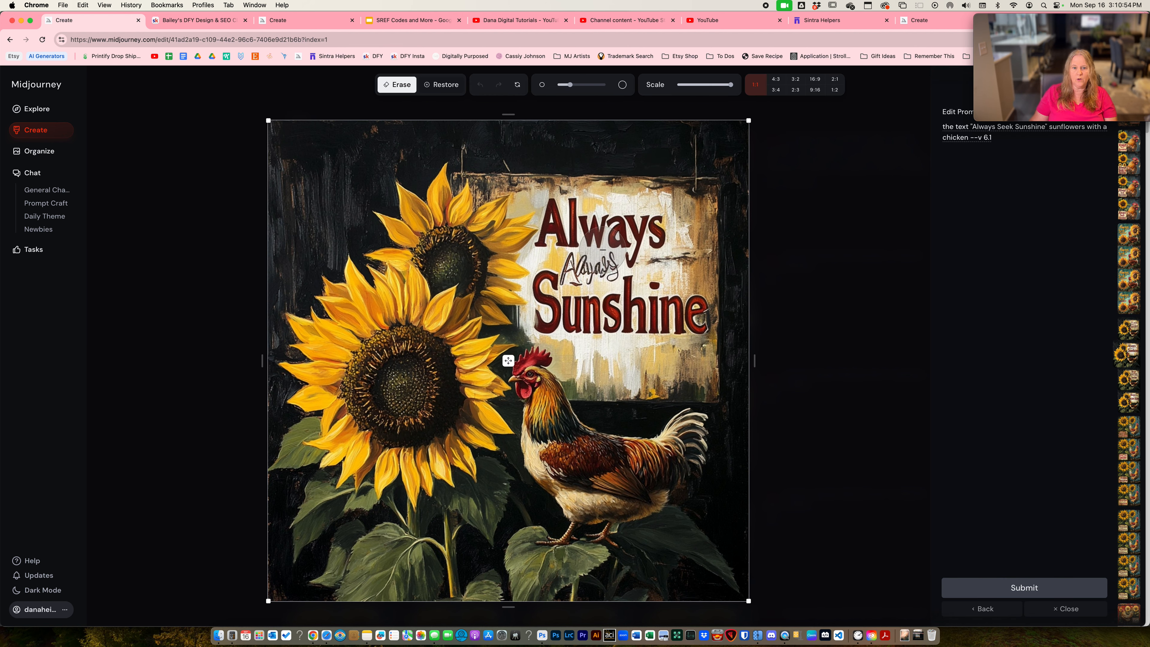
mouse_move(607, 259)
mouse_down()
mouse_move(567, 265)
mouse_move(597, 272)
mouse_up()
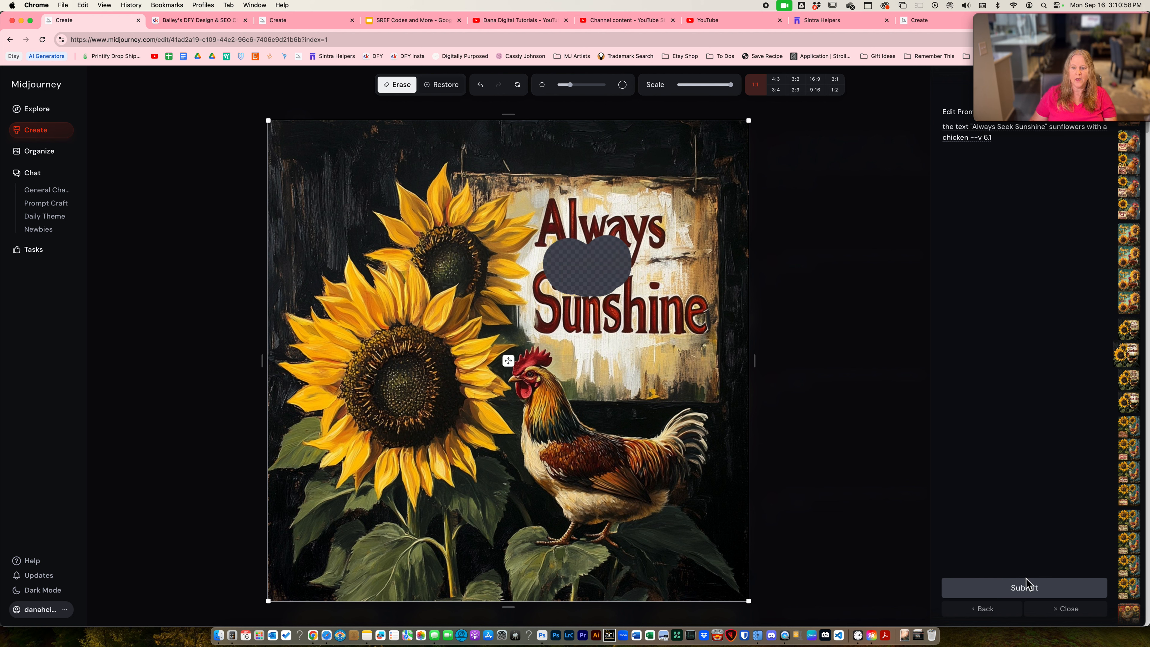
click(1031, 588)
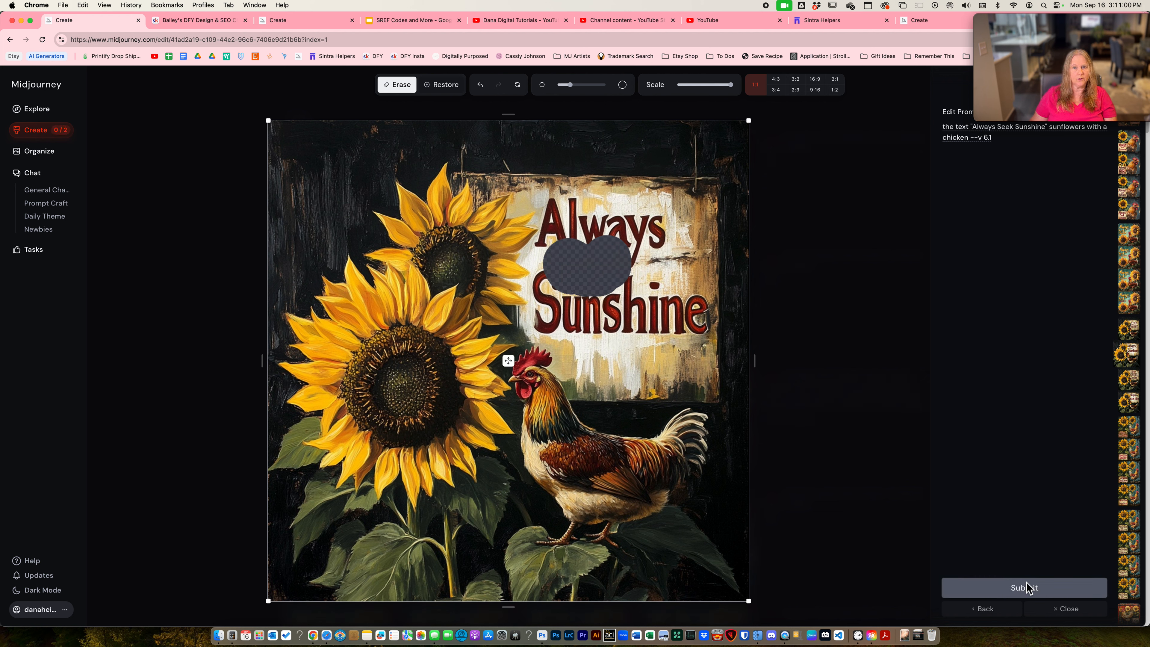
click(1005, 614)
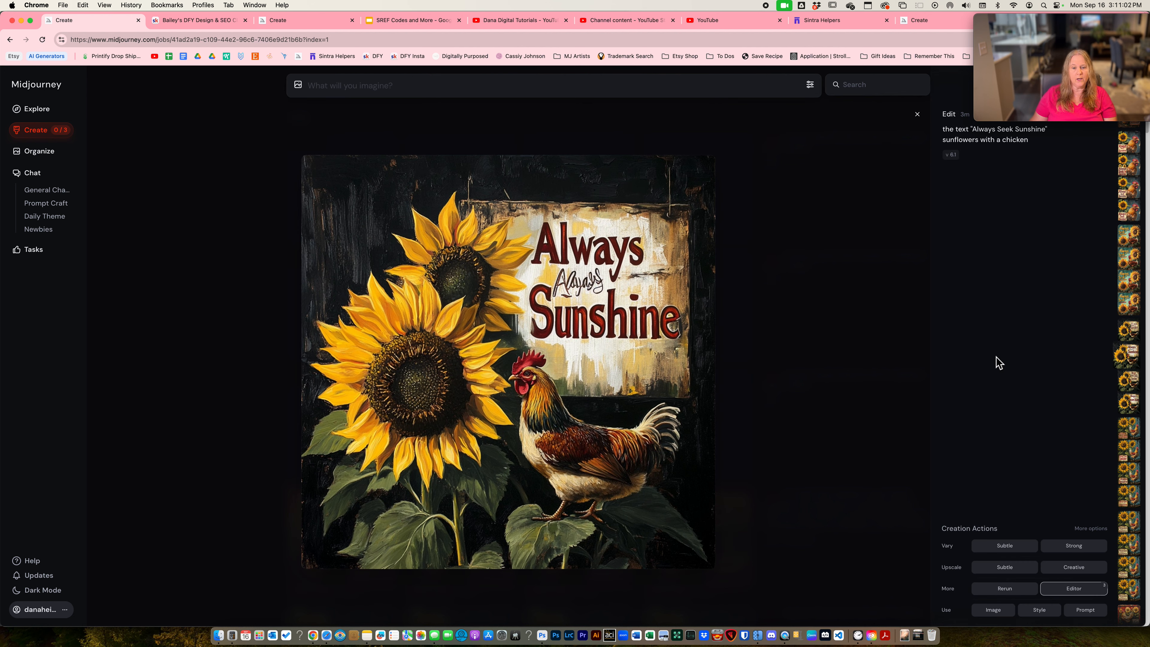
- Compare the small "Sunshine" lettering in the last two edited versions of the teal-background chicken image
key(Left)
key(Left)
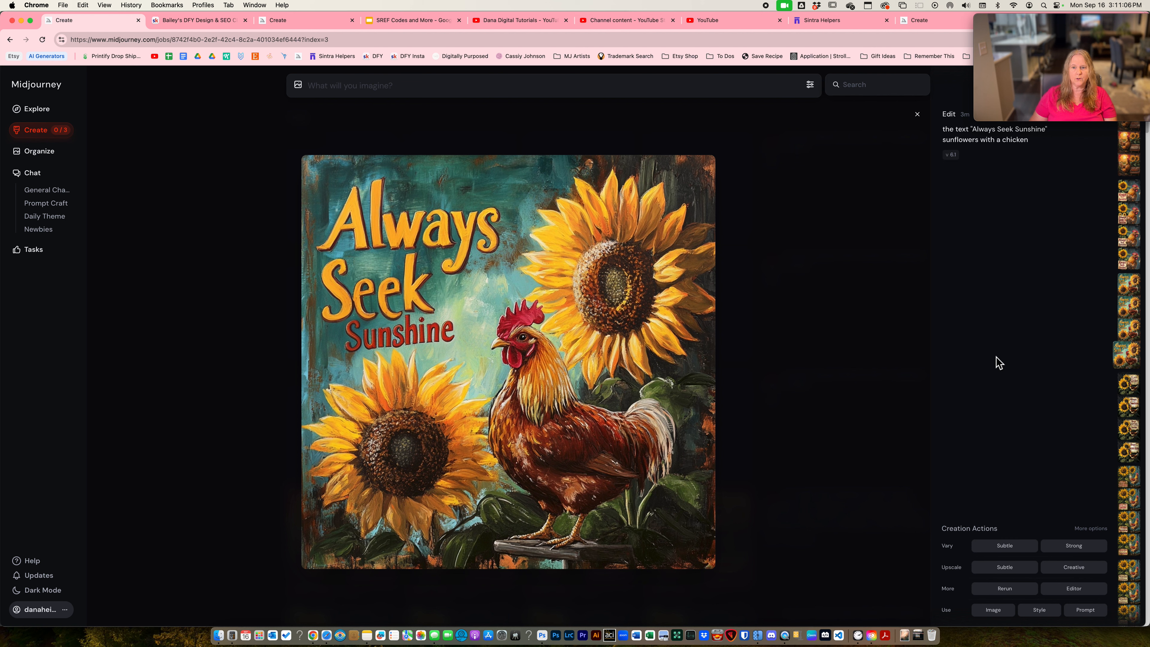
key(Left)
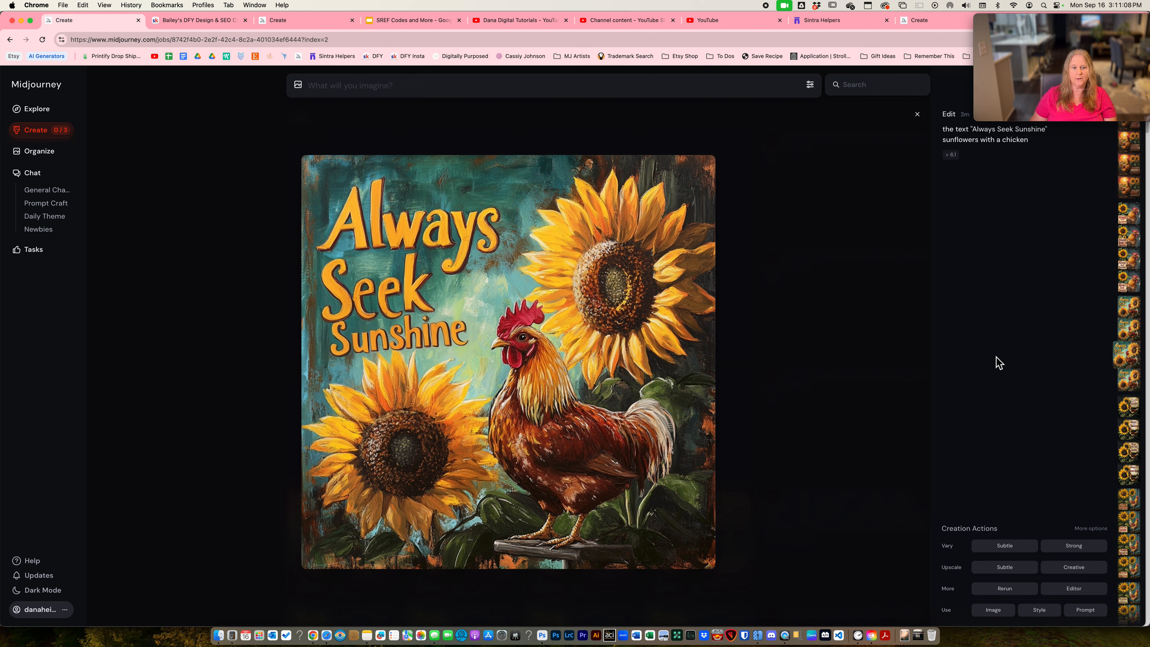
key(Right)
key(Left)
key(Right)
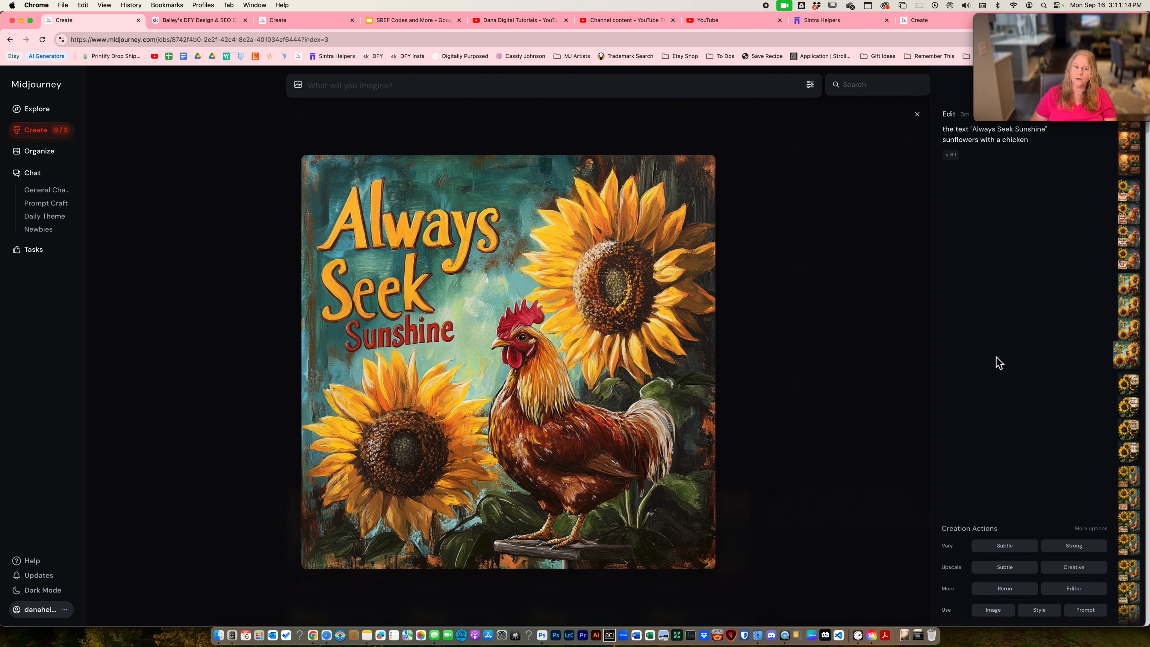
key(Left)
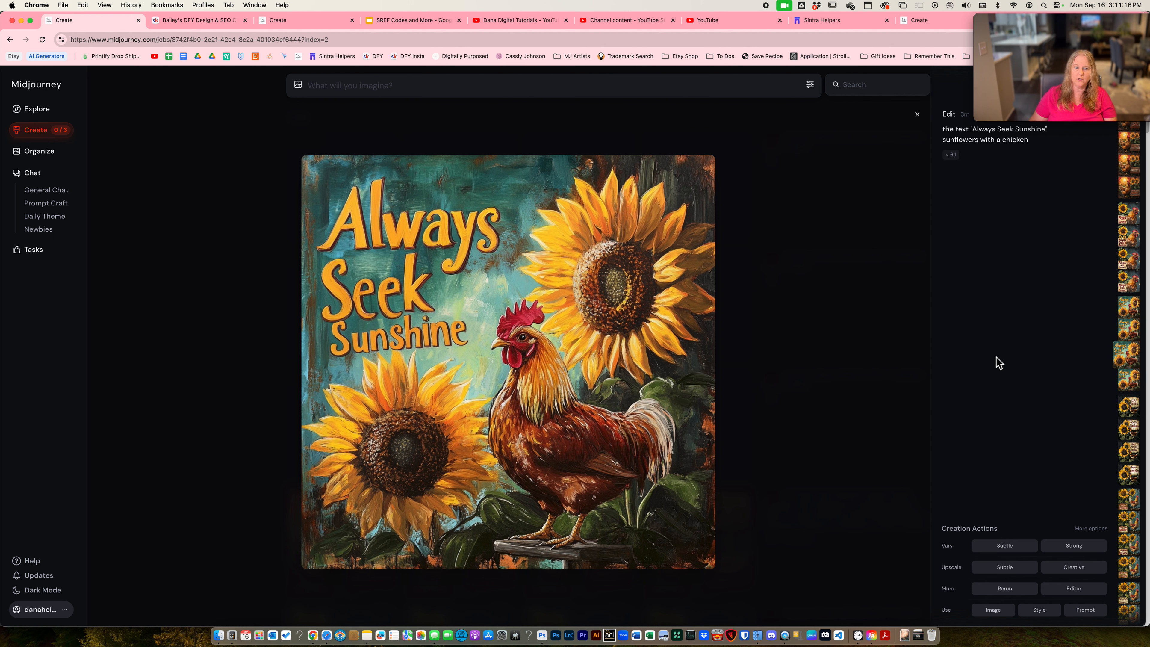
- Review the remaining edited versions of the teal-background chicken image, and compare the paper-sign lettering across the edited dark-blue-background chicken versions
key(Left)
key(Left)
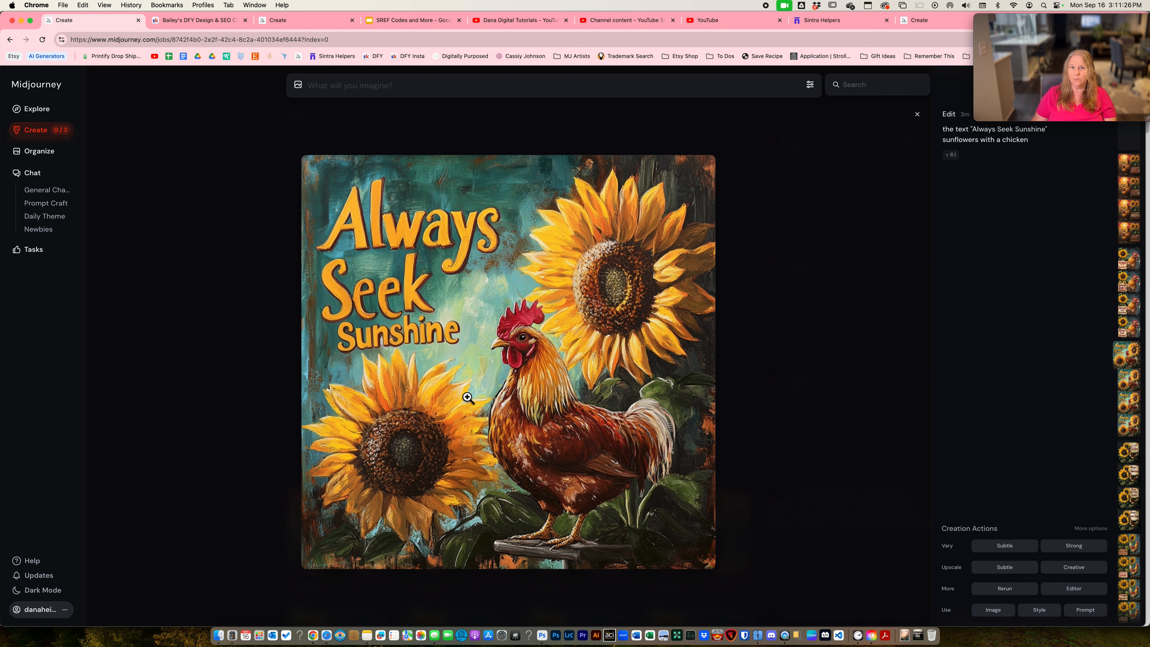
key(Down)
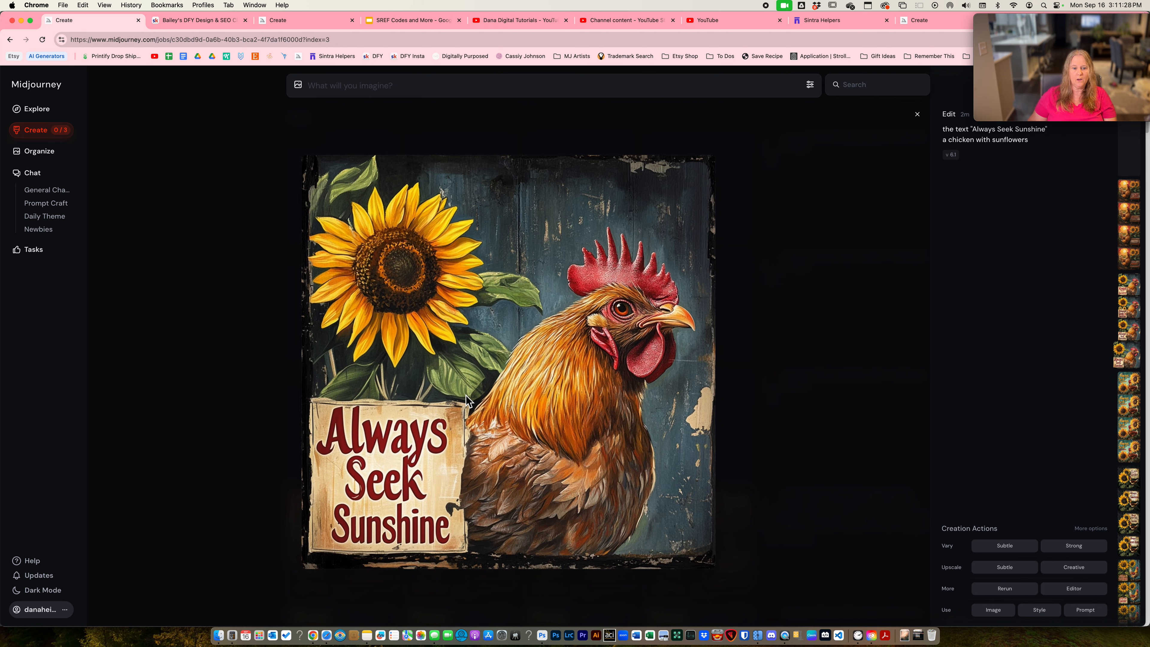
key(Left)
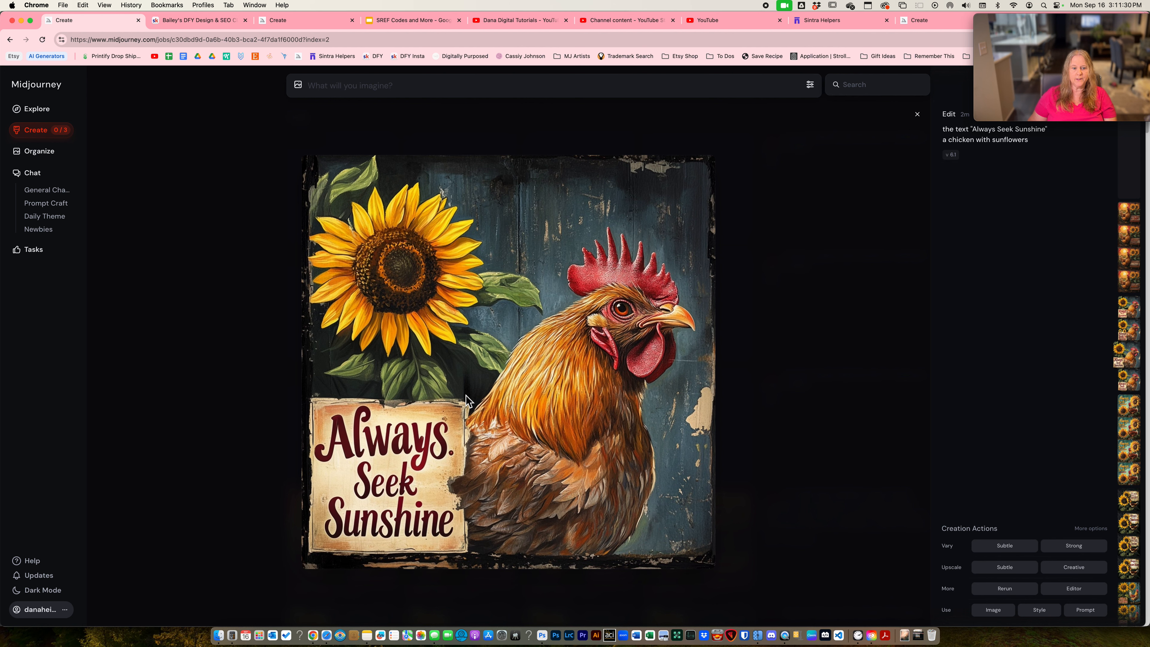
key(Left)
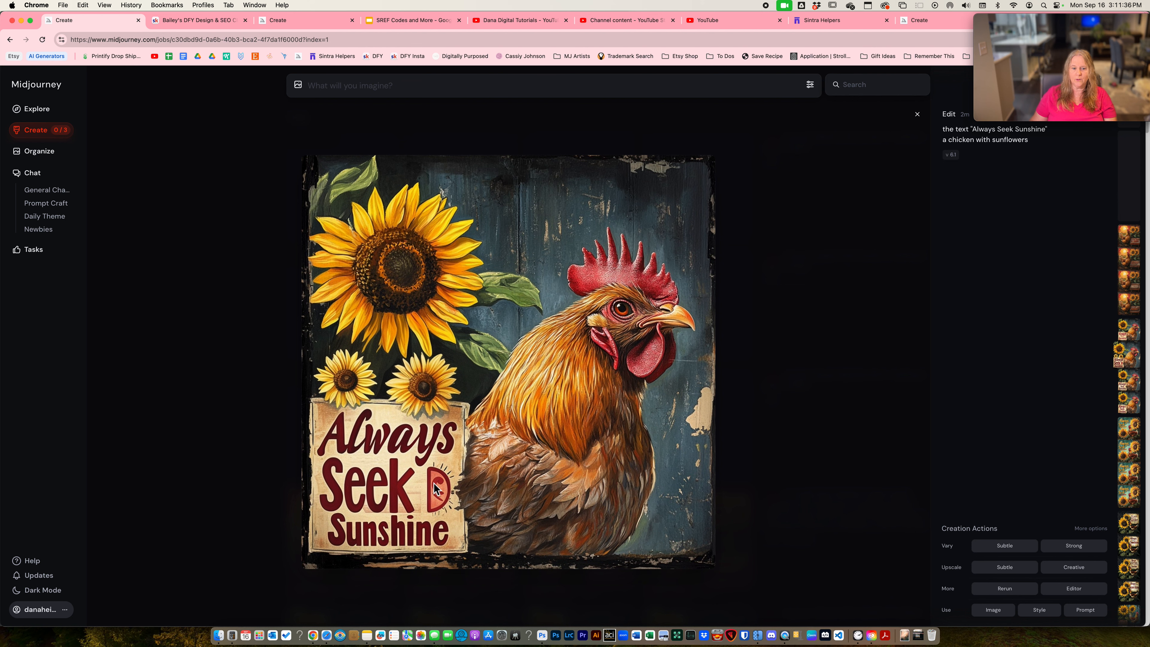
key(Left)
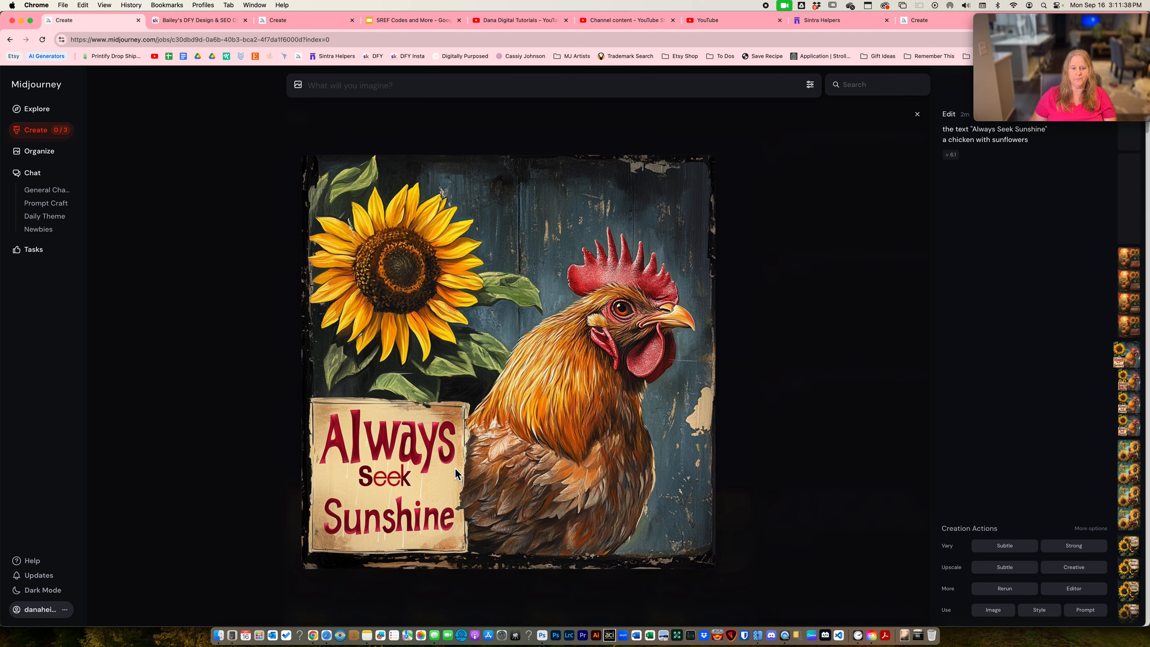
- Compare the wooden-sign lettering across the four edited versions of the sunset chicken image made from the long descriptive prompt
key(Left)
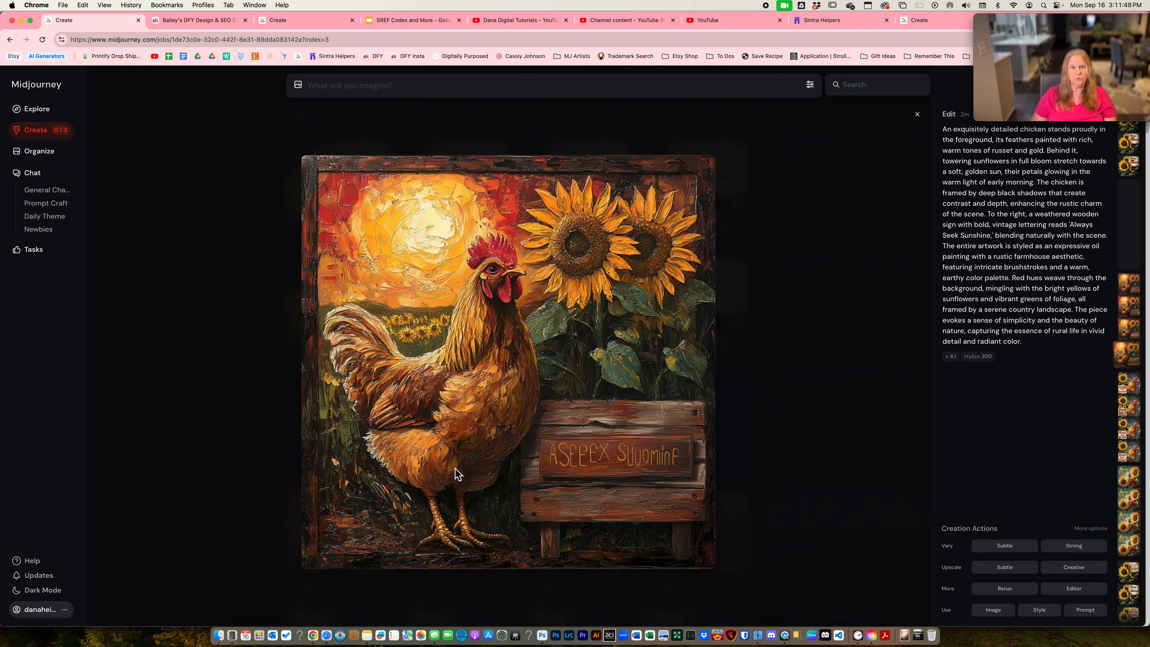
key(Left)
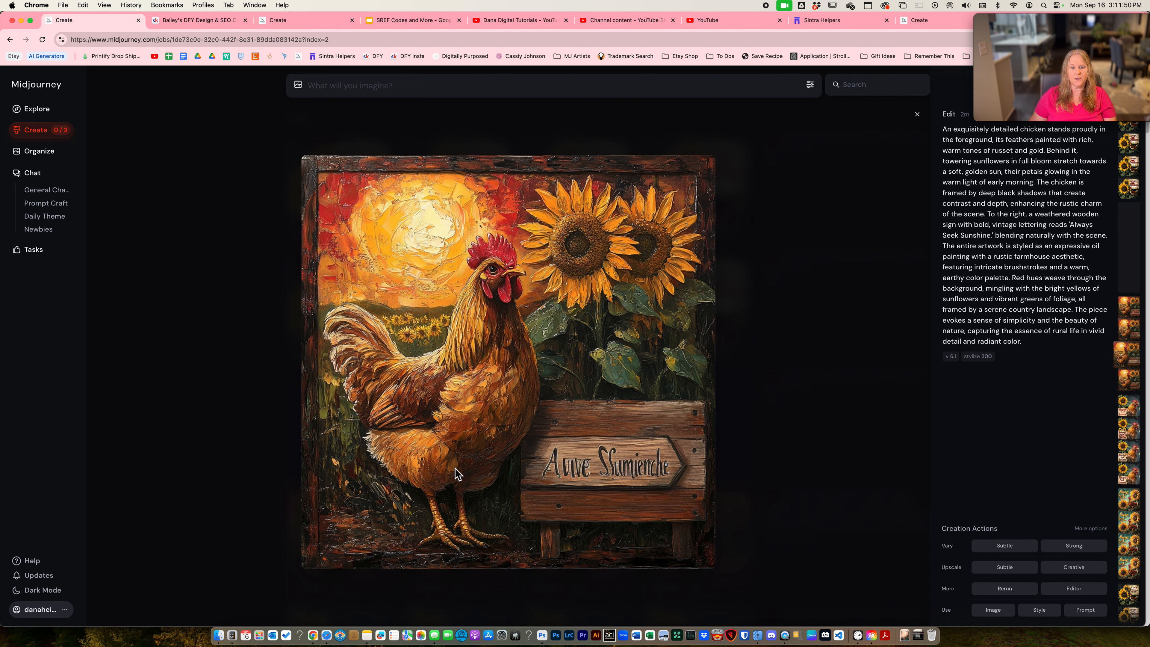
key(Left)
key(Left)
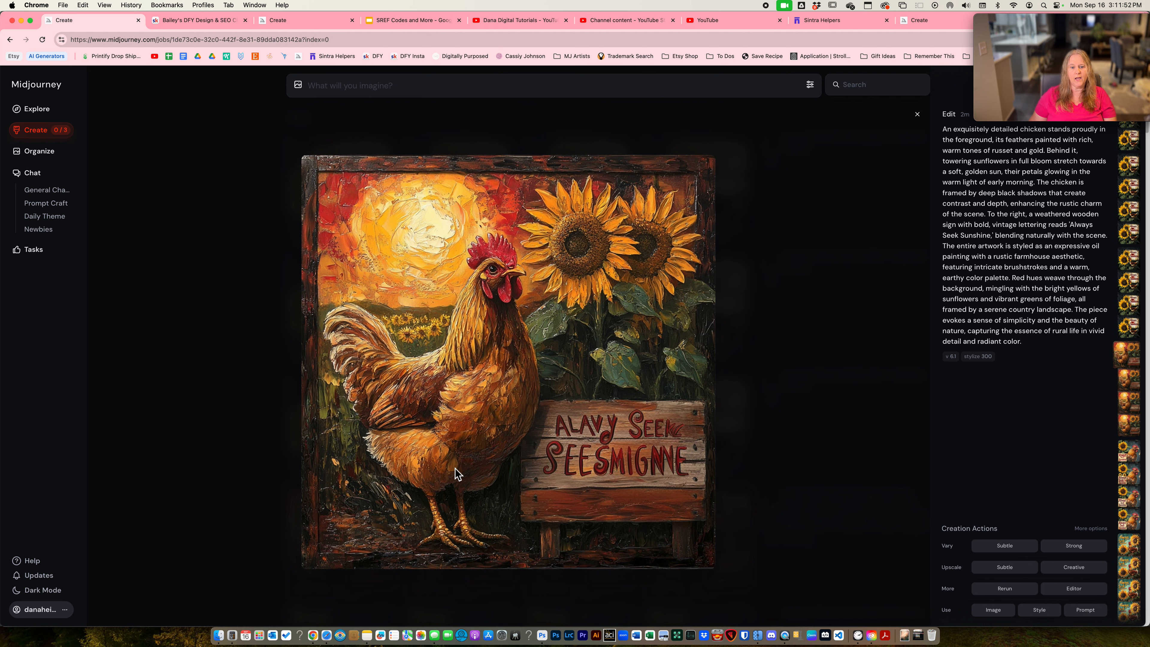
key(Right)
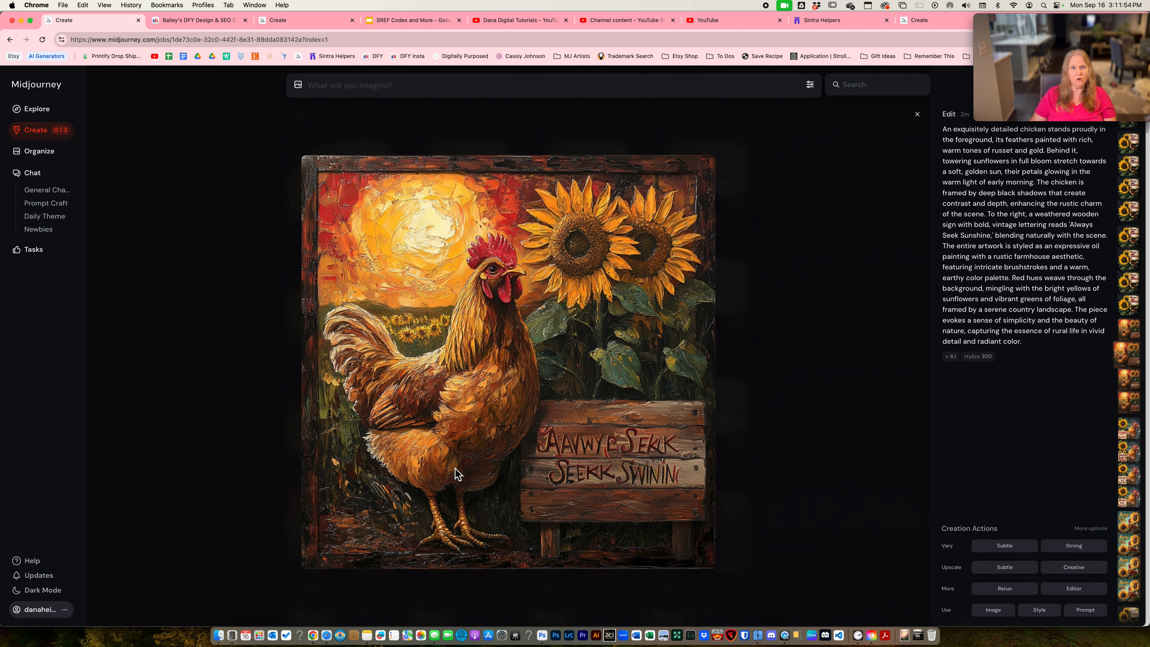
key(Right)
key(Right)
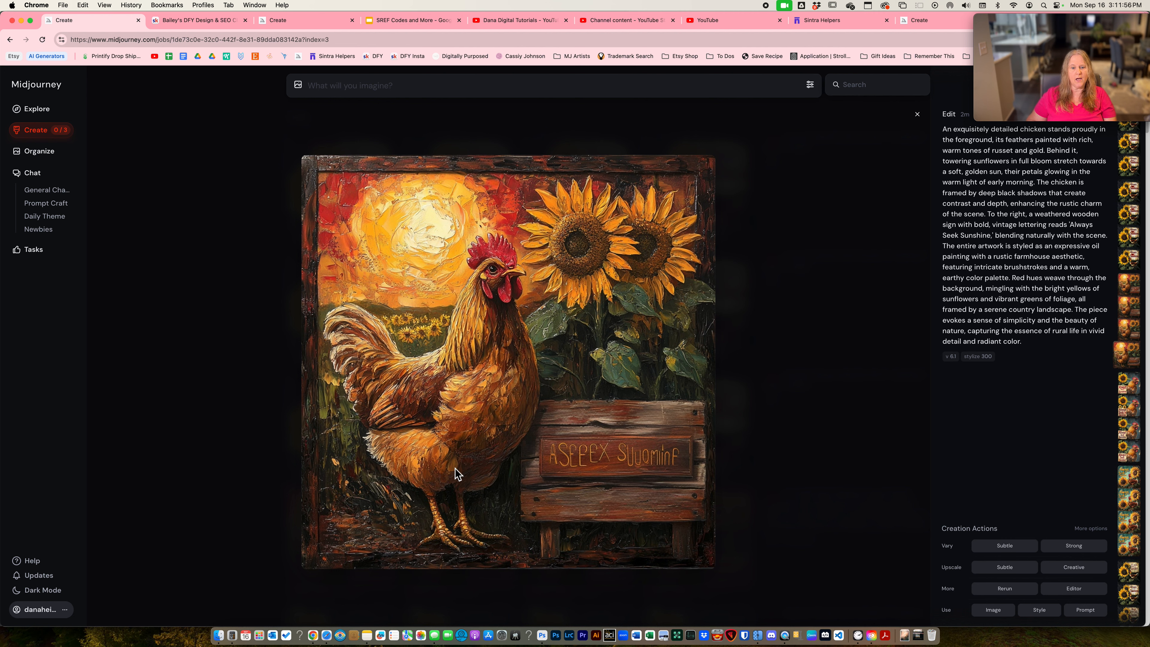
key(Right)
key(Left)
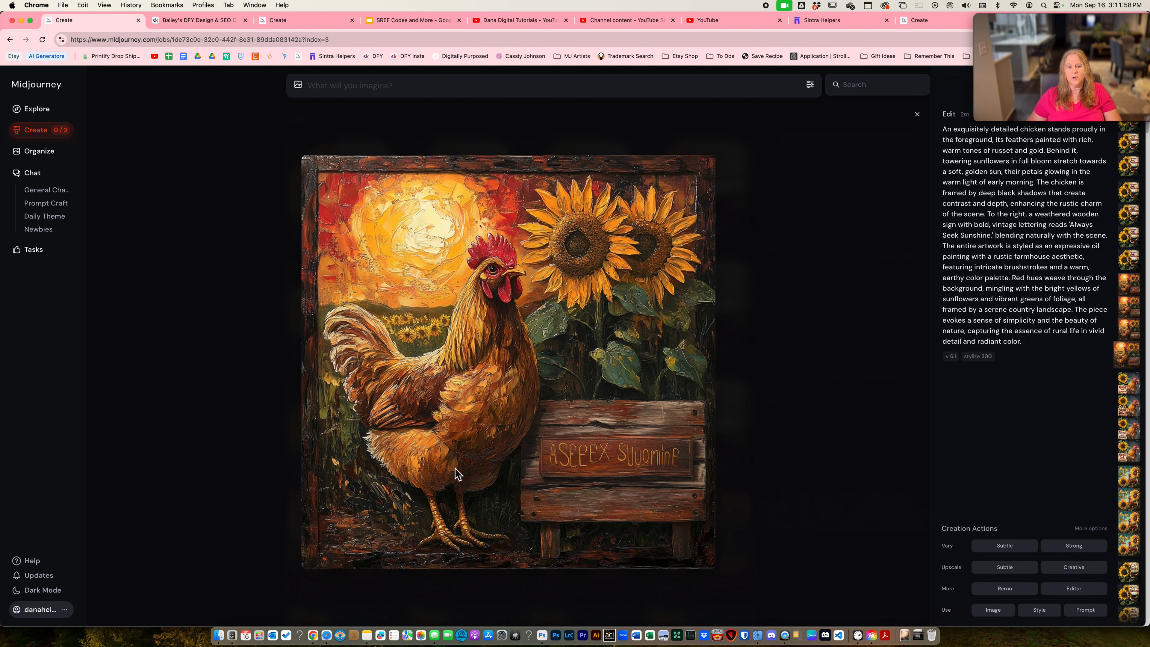
key(Left)
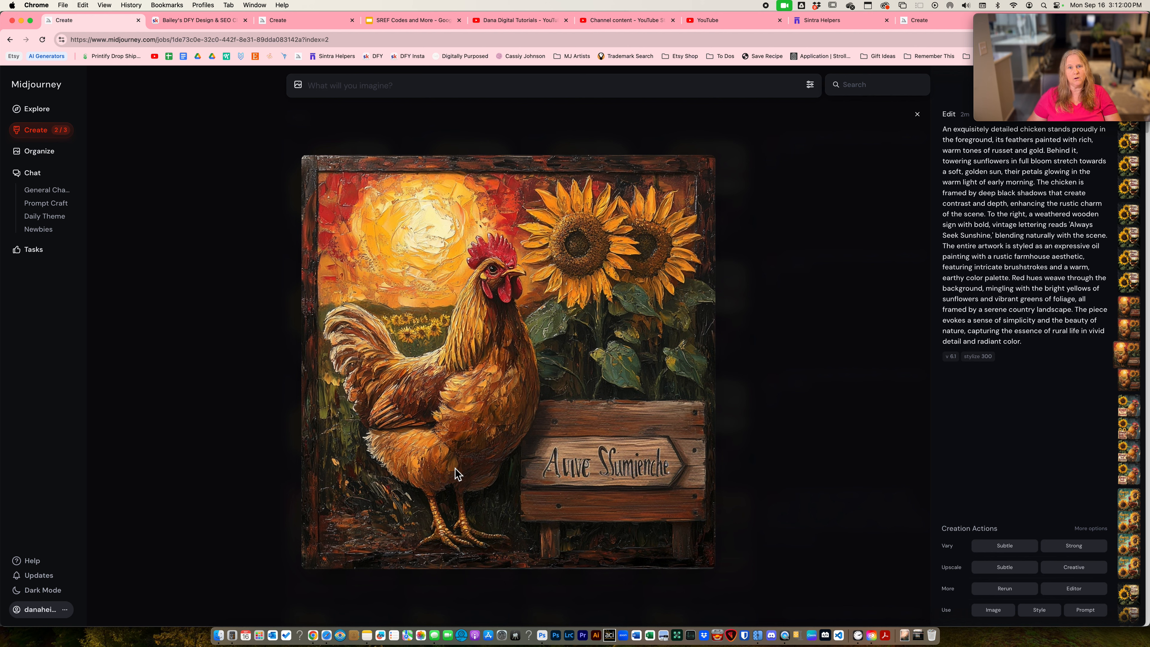
key(Left)
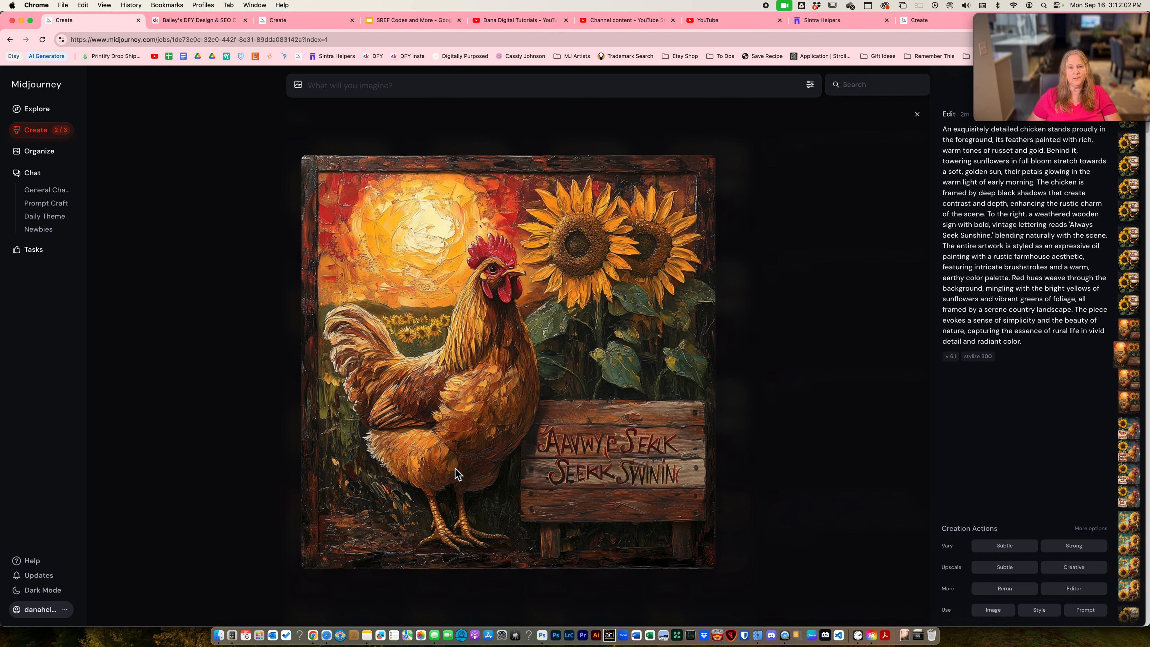